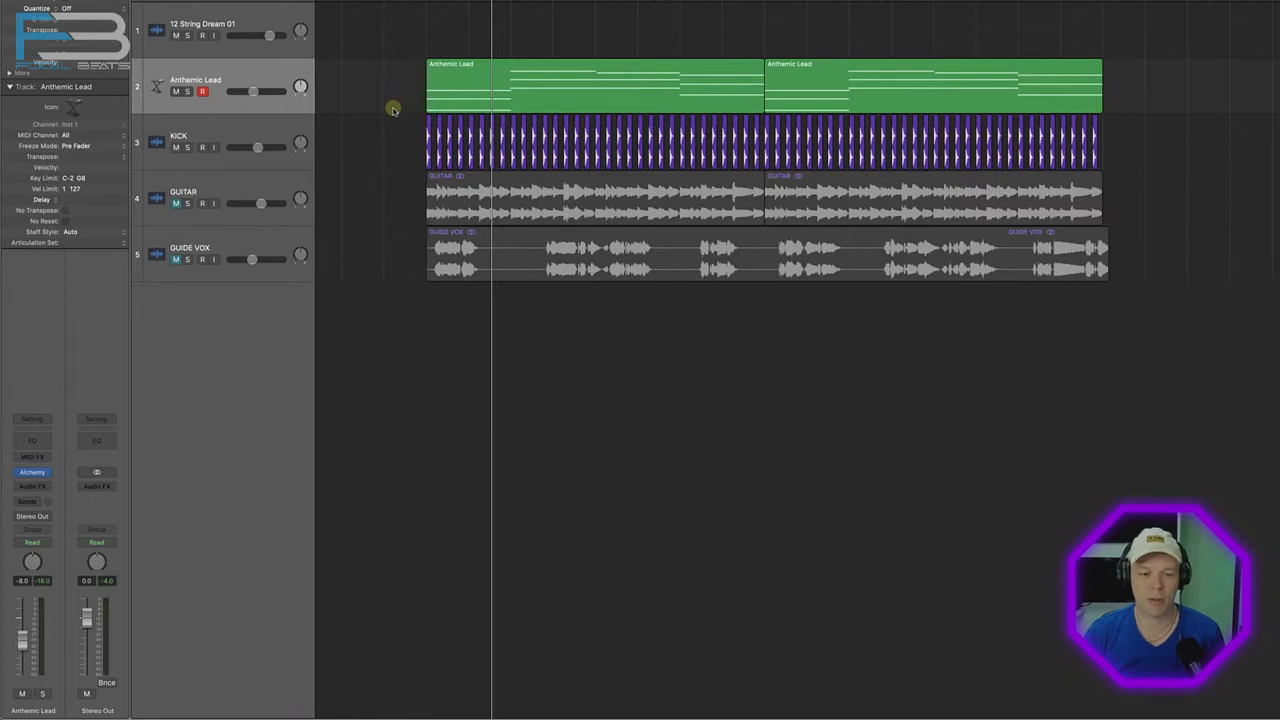
Insert a Compressor on the Anthemic Lead track and turn off its Auto Gain.
{"action": "key", "text": "space"}
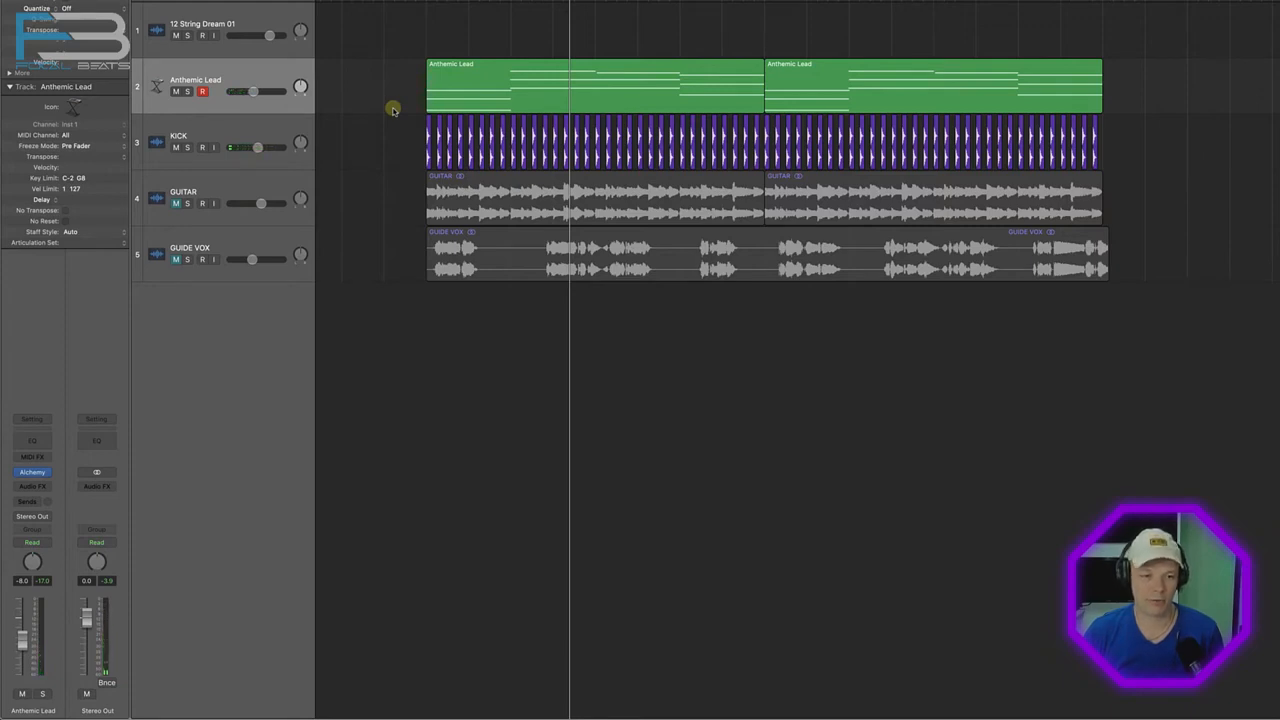
{"action": "left_click", "coordinate": [231, 80]}
{"action": "left_click", "coordinate": [40, 486]}
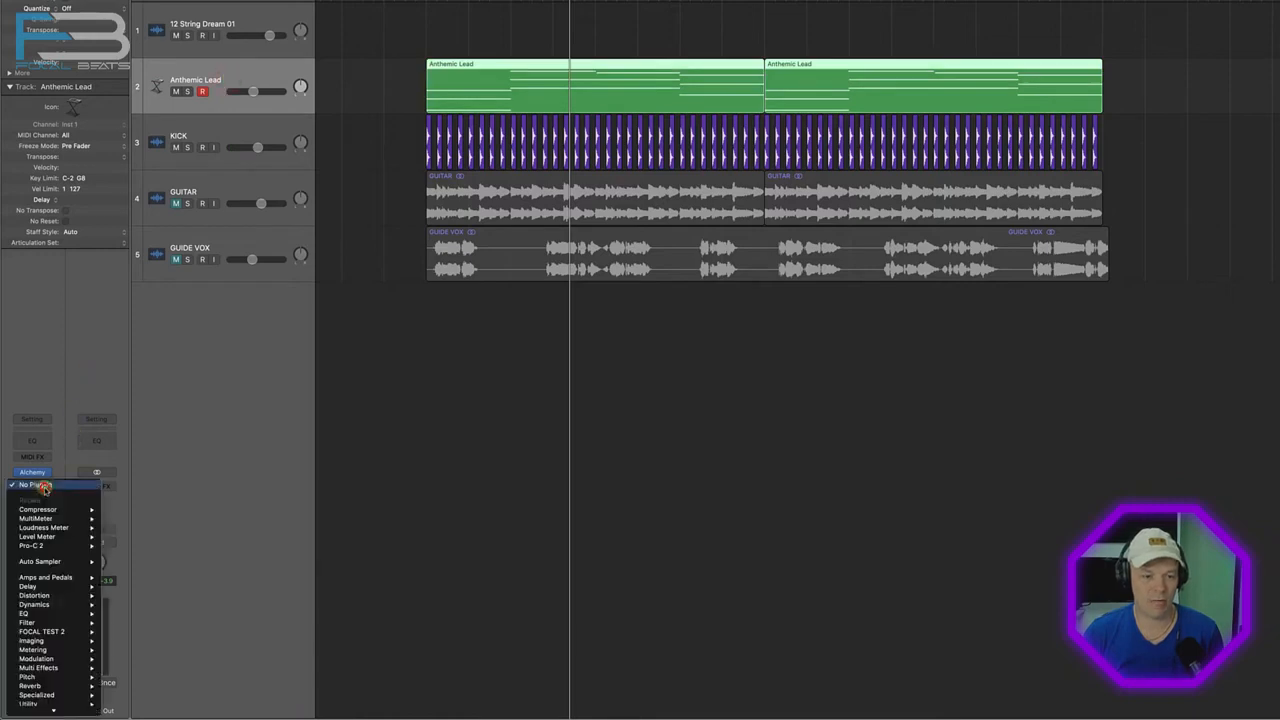
{"action": "mouse_move", "coordinate": [55, 510]}
{"action": "left_click", "coordinate": [125, 510]}
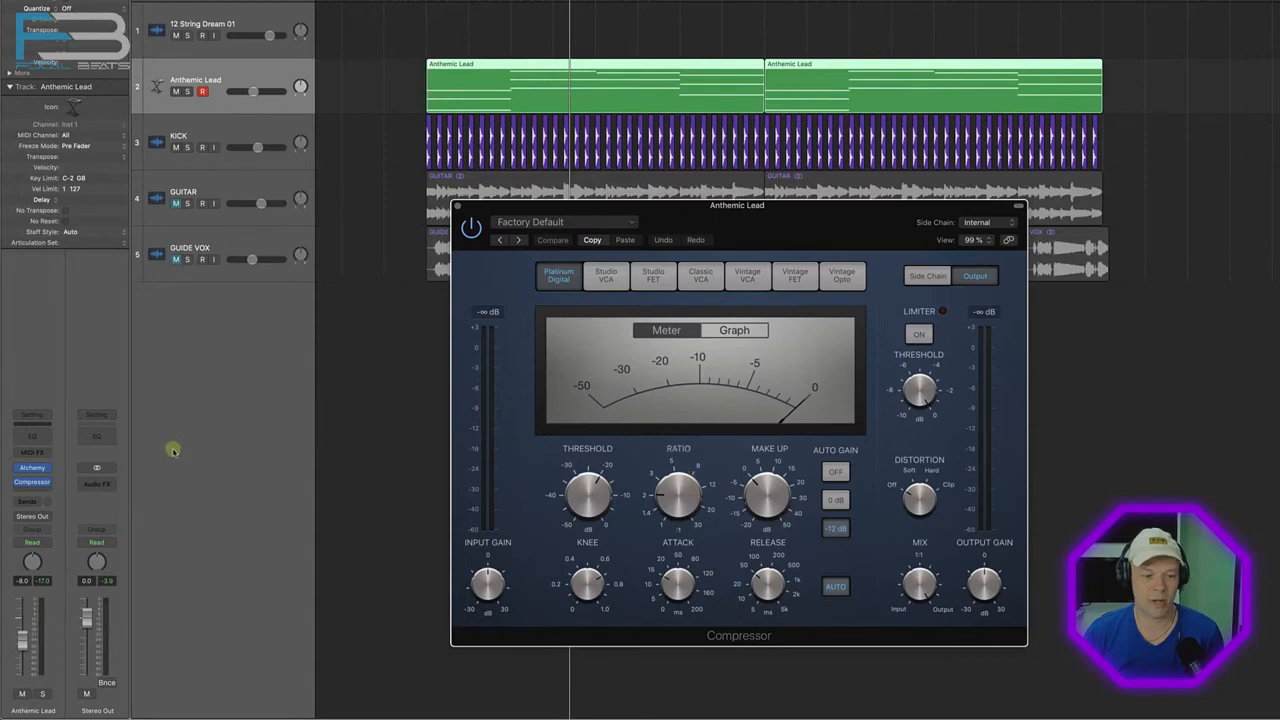
{"action": "left_click", "coordinate": [835, 472]}
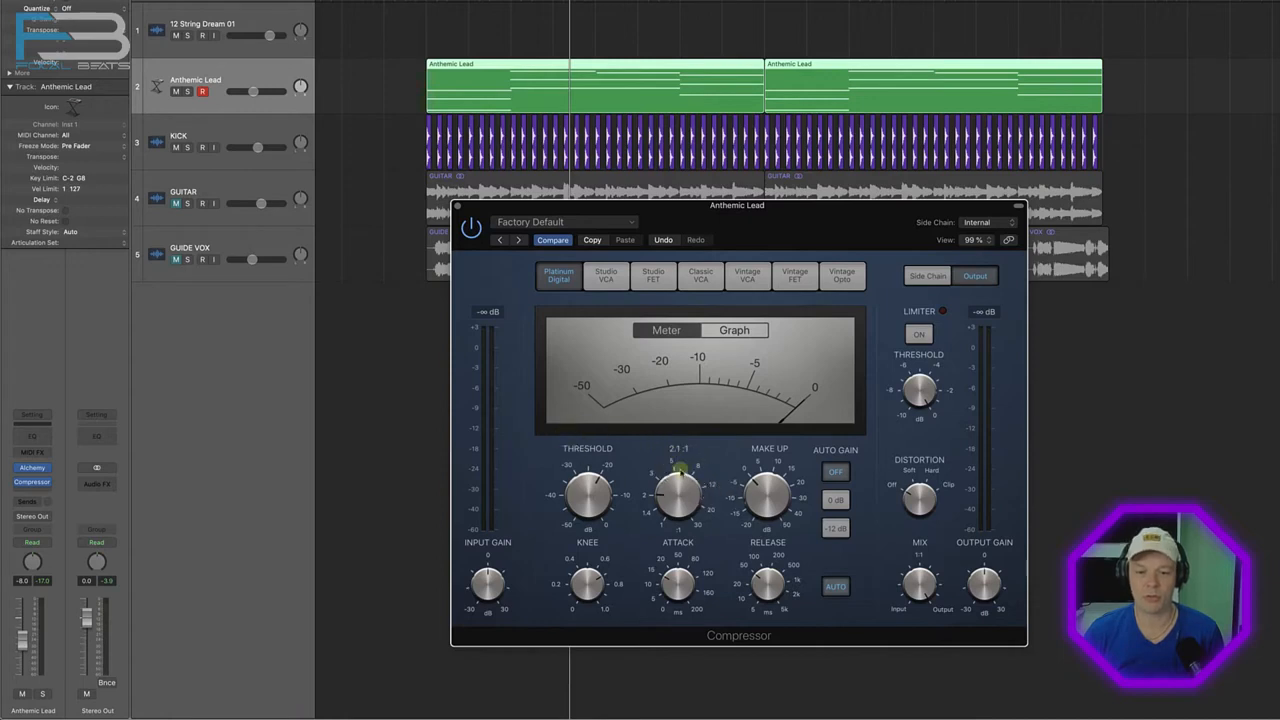
Play the arrangement and toggle the Anthemic Lead compressor's bypass to compare the compressed and uncompressed sound.
{"action": "key", "text": "space"}
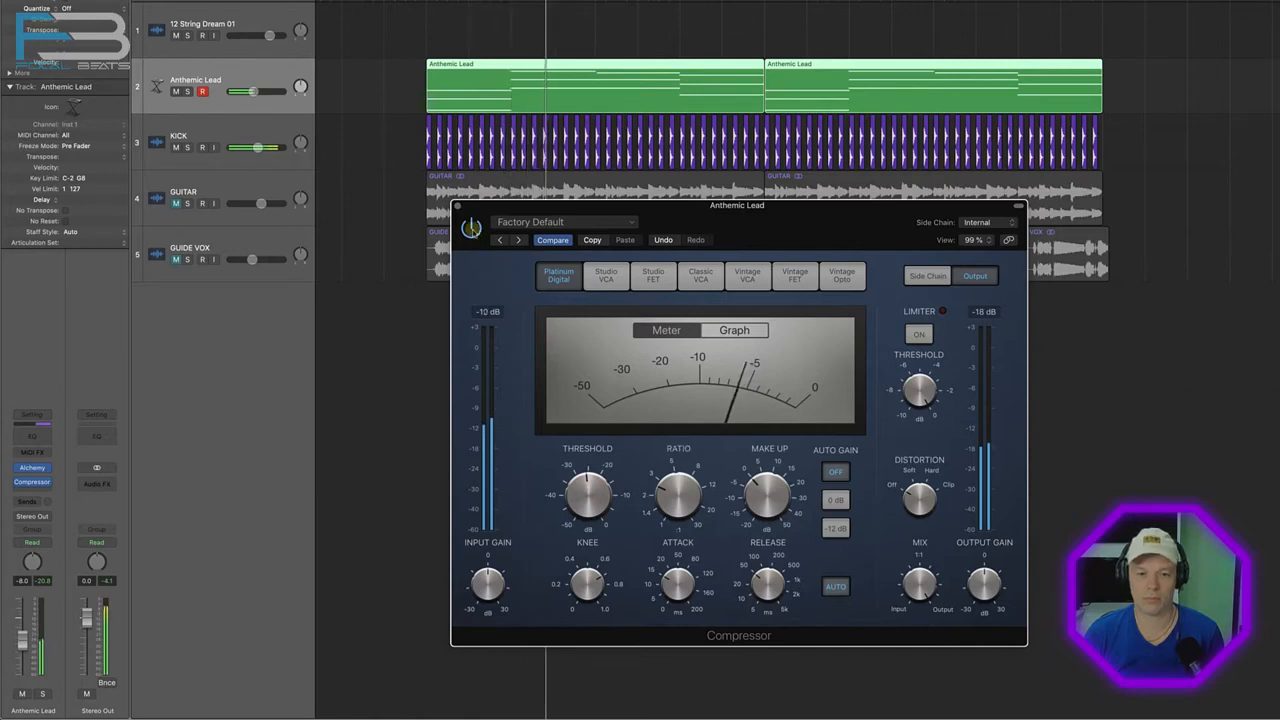
{"action": "left_click", "coordinate": [471, 228]}
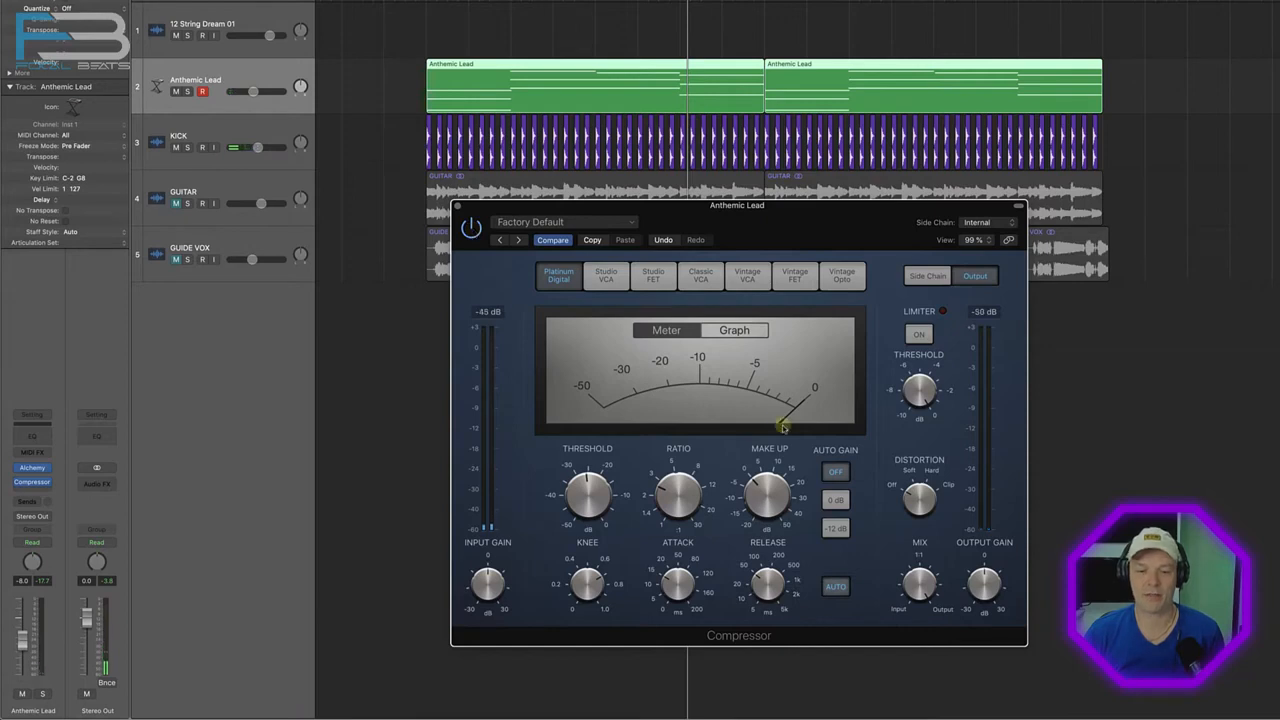
{"action": "mouse_move", "coordinate": [595, 482]}
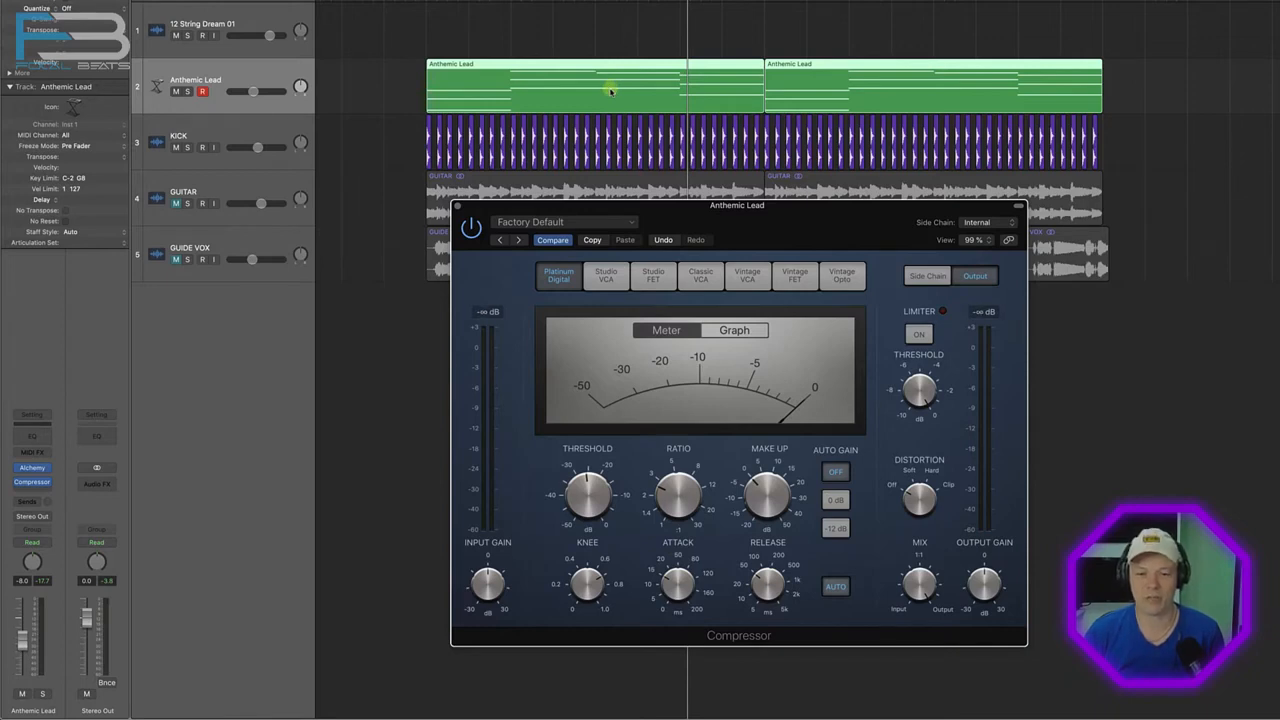
Set the Anthemic Lead compressor's side chain source to KICK (Audio 4) and its side chain detection to Peak.
{"action": "left_click", "coordinate": [975, 226]}
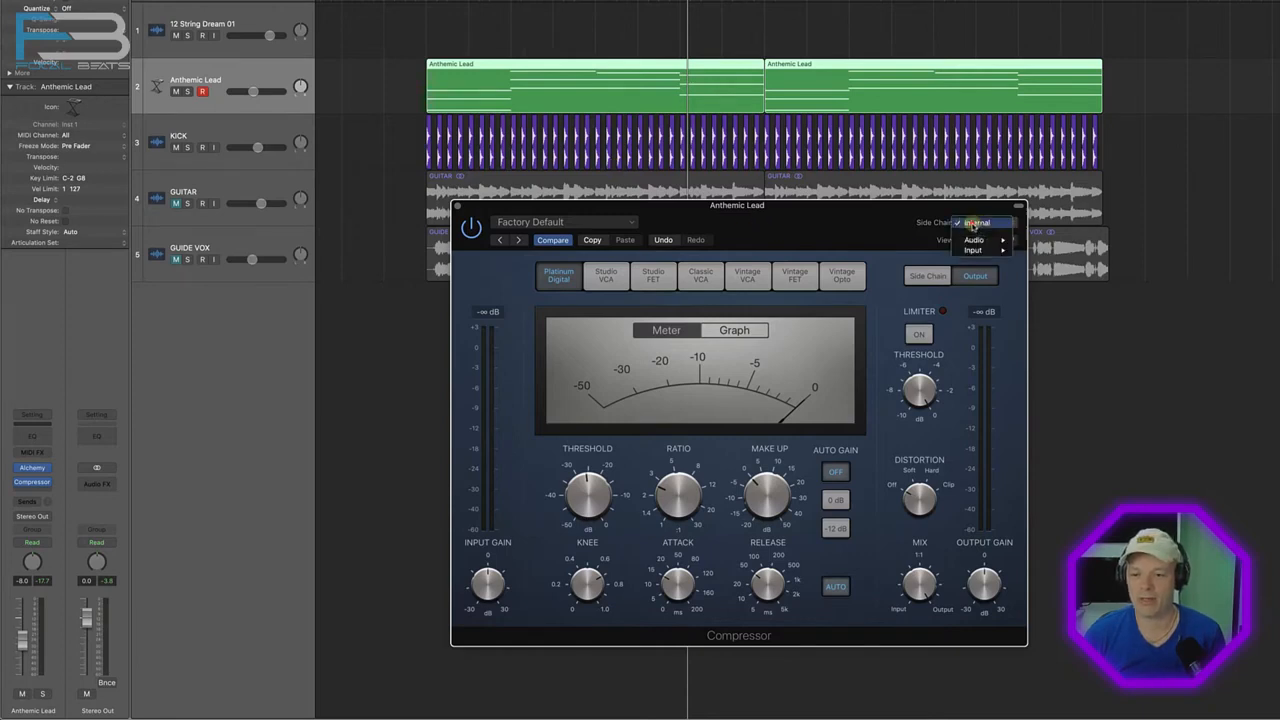
{"action": "mouse_move", "coordinate": [973, 241]}
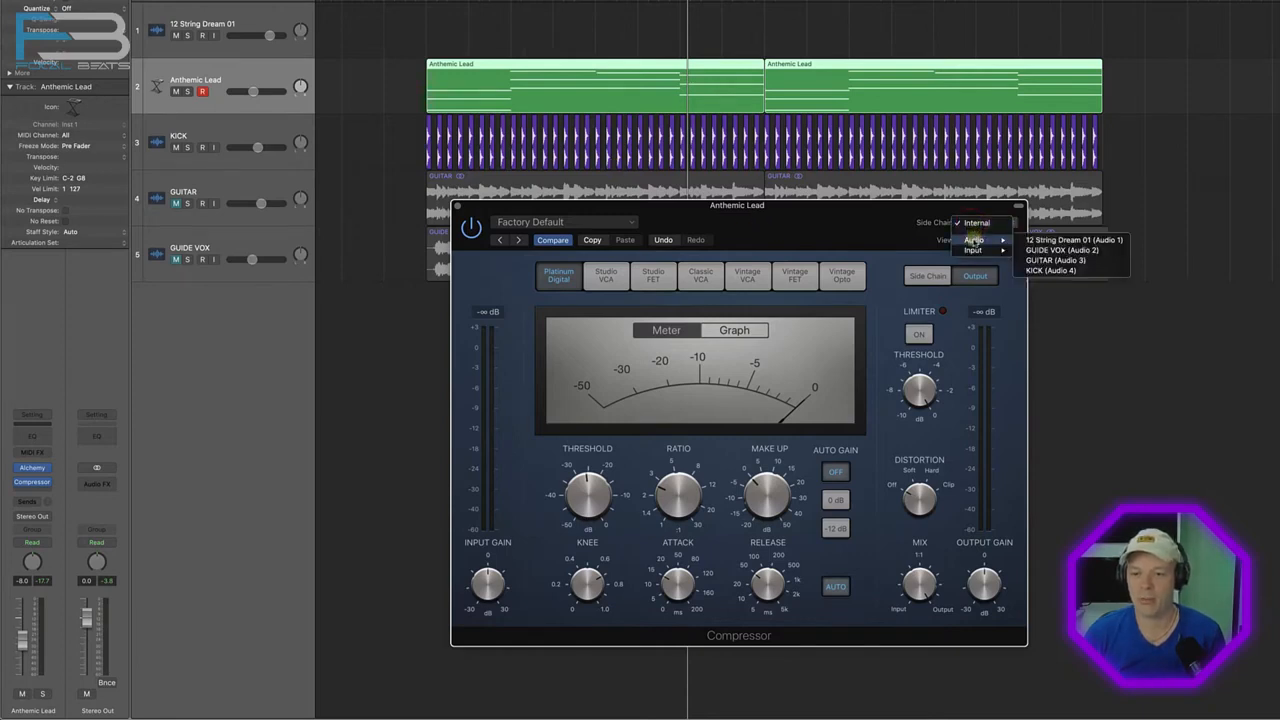
{"action": "left_click", "coordinate": [1058, 272]}
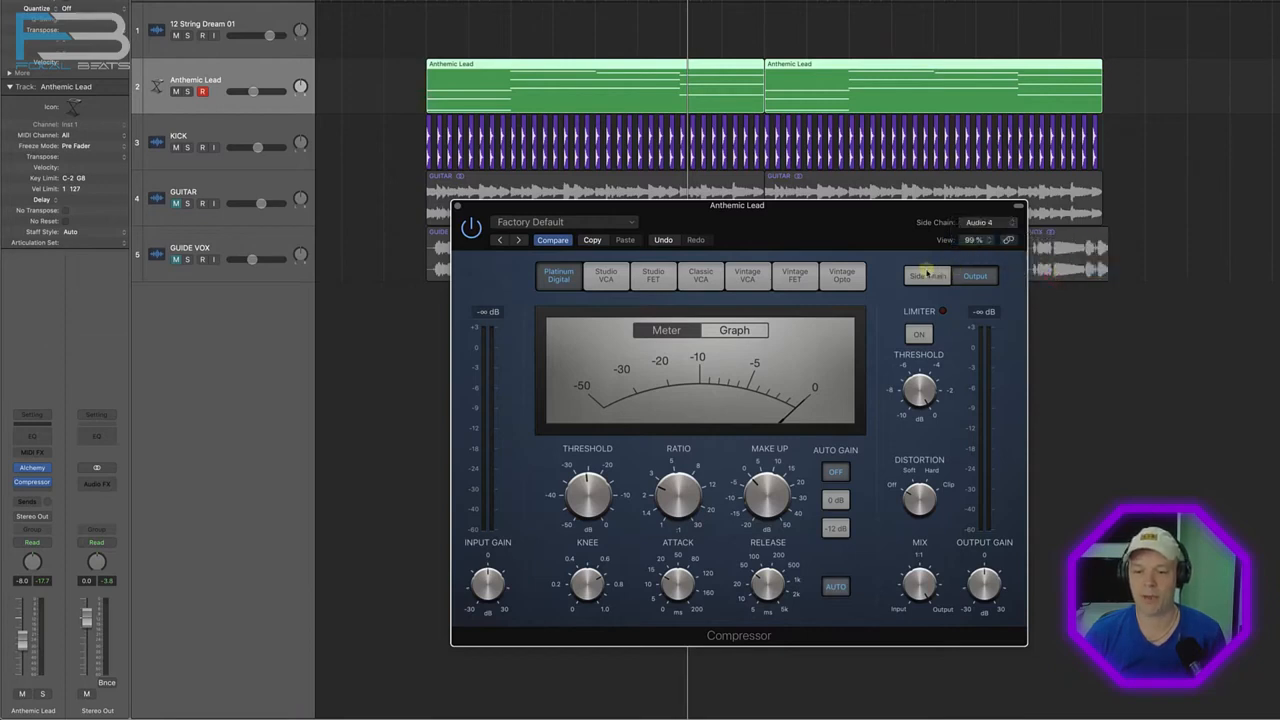
{"action": "left_click", "coordinate": [927, 273]}
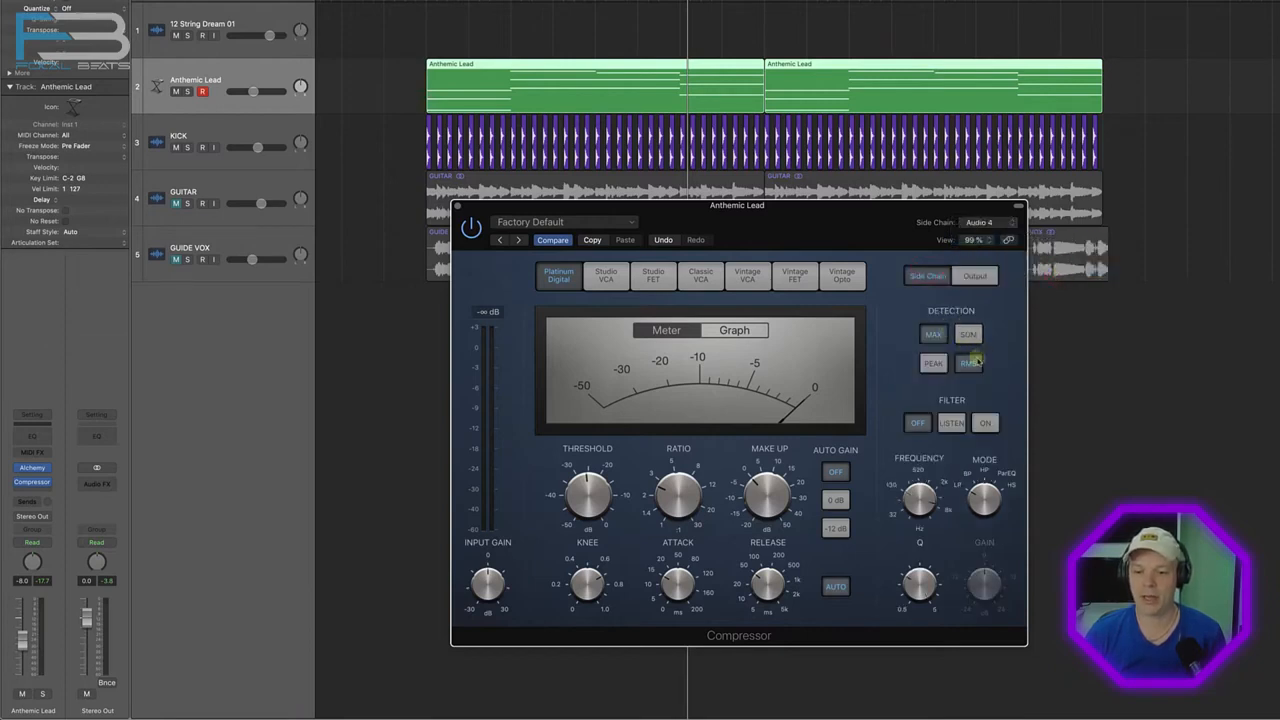
{"action": "left_click", "coordinate": [934, 363]}
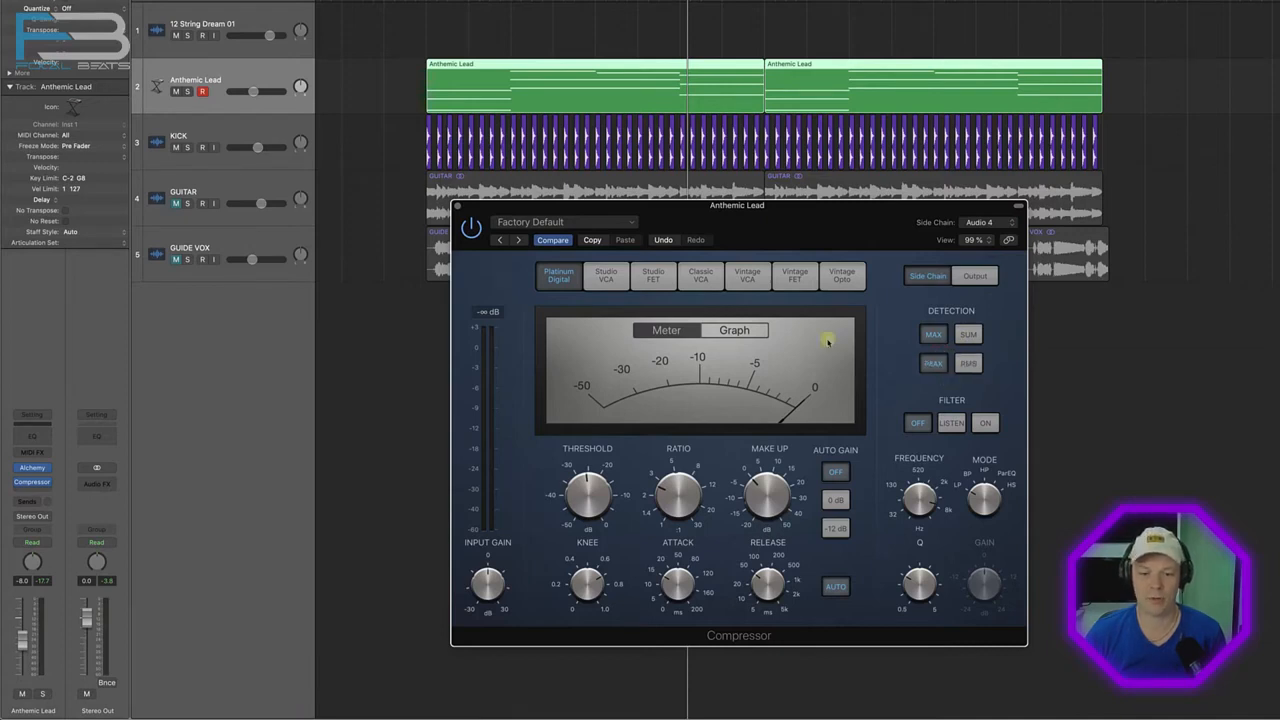
During playback, lower the compressor's threshold slightly and lengthen its release to 370 ms.
{"action": "key", "text": "space"}
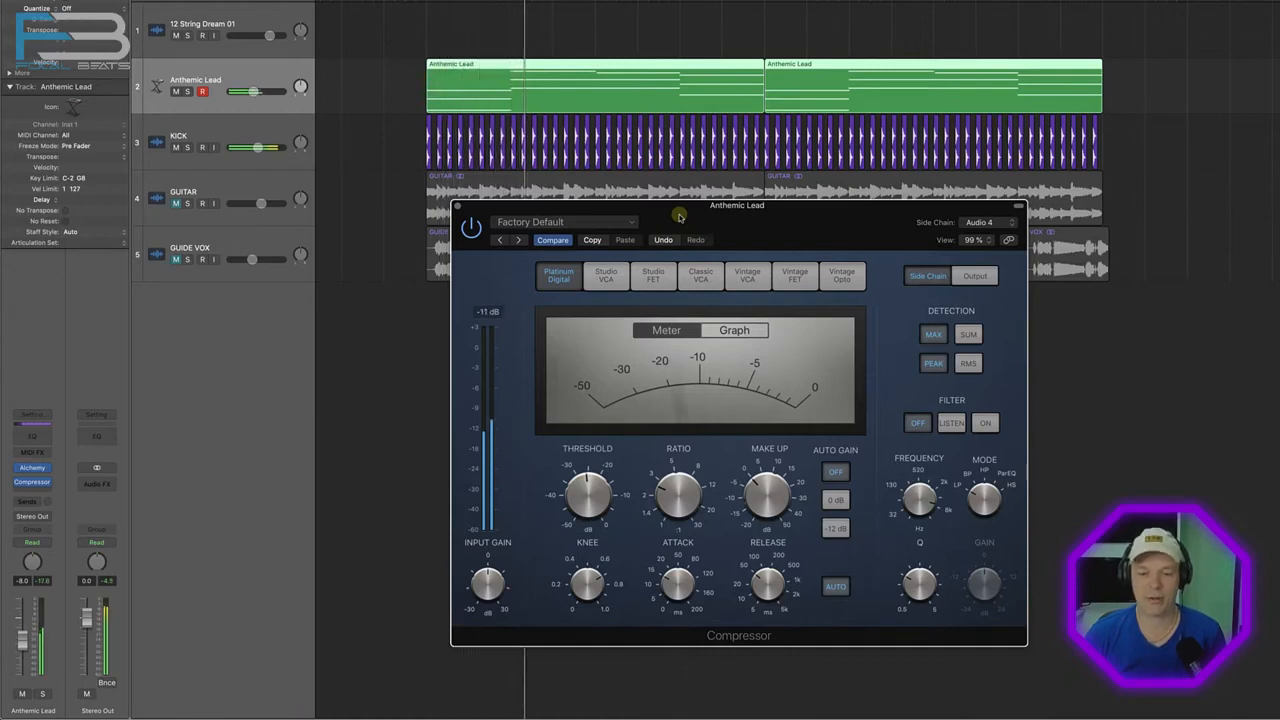
{"action": "mouse_move", "coordinate": [586, 484]}
{"action": "left_mouse_down"}
{"action": "mouse_move", "coordinate": [589, 509]}
{"action": "mouse_move", "coordinate": [588, 492]}
{"action": "left_mouse_up"}
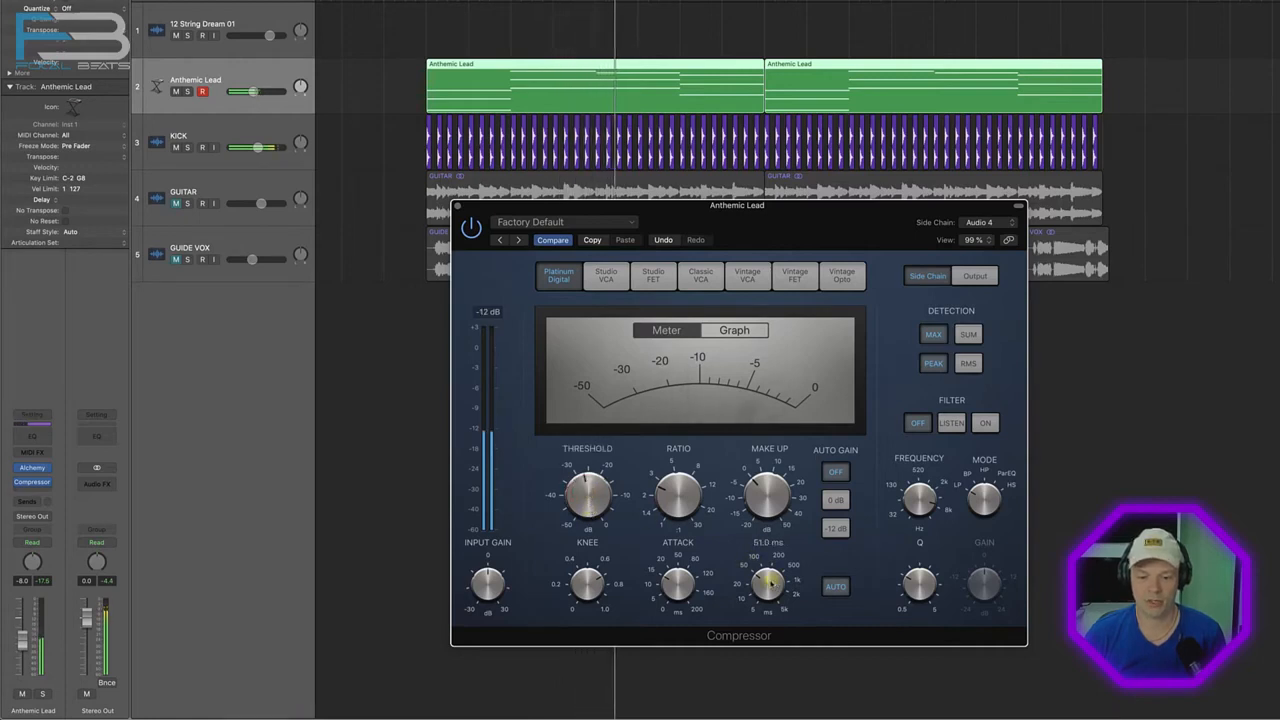
{"action": "left_click_drag", "start_coordinate": [770, 582], "coordinate": [780, 548]}
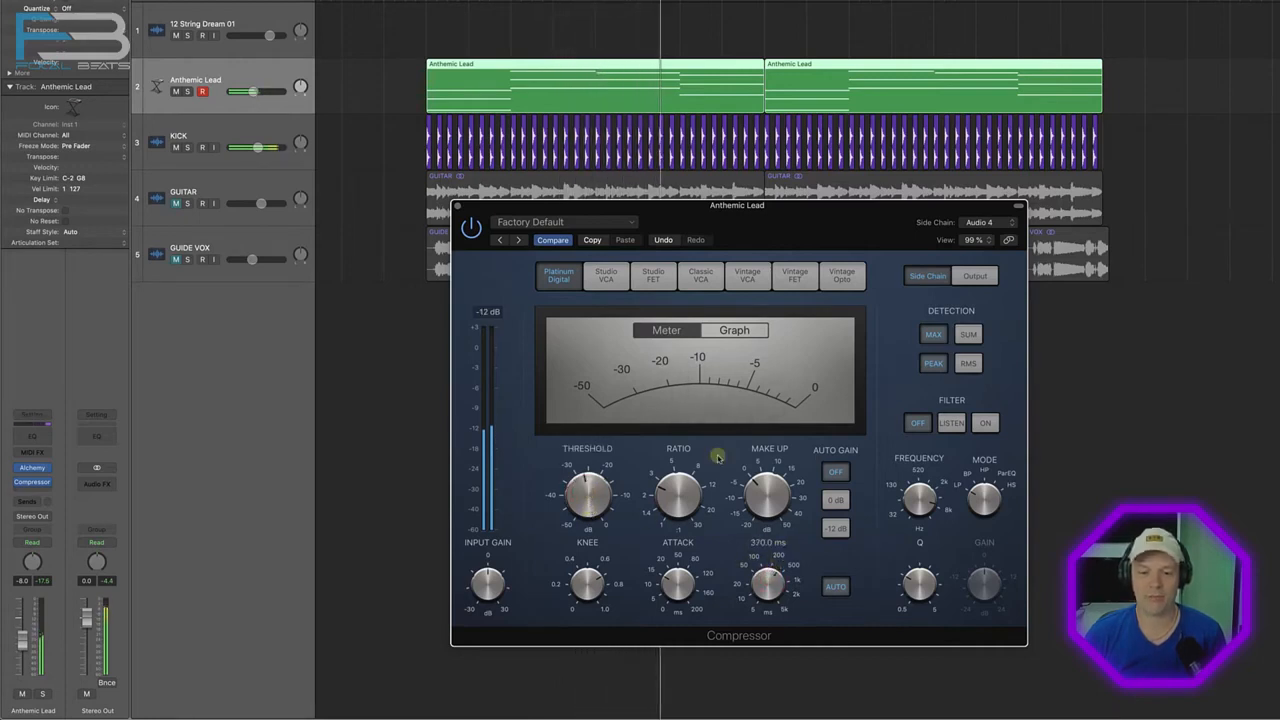
Shorten the compressor's release to near its minimum, readjust the threshold, and close the compressor window.
{"action": "mouse_move", "coordinate": [694, 463]}
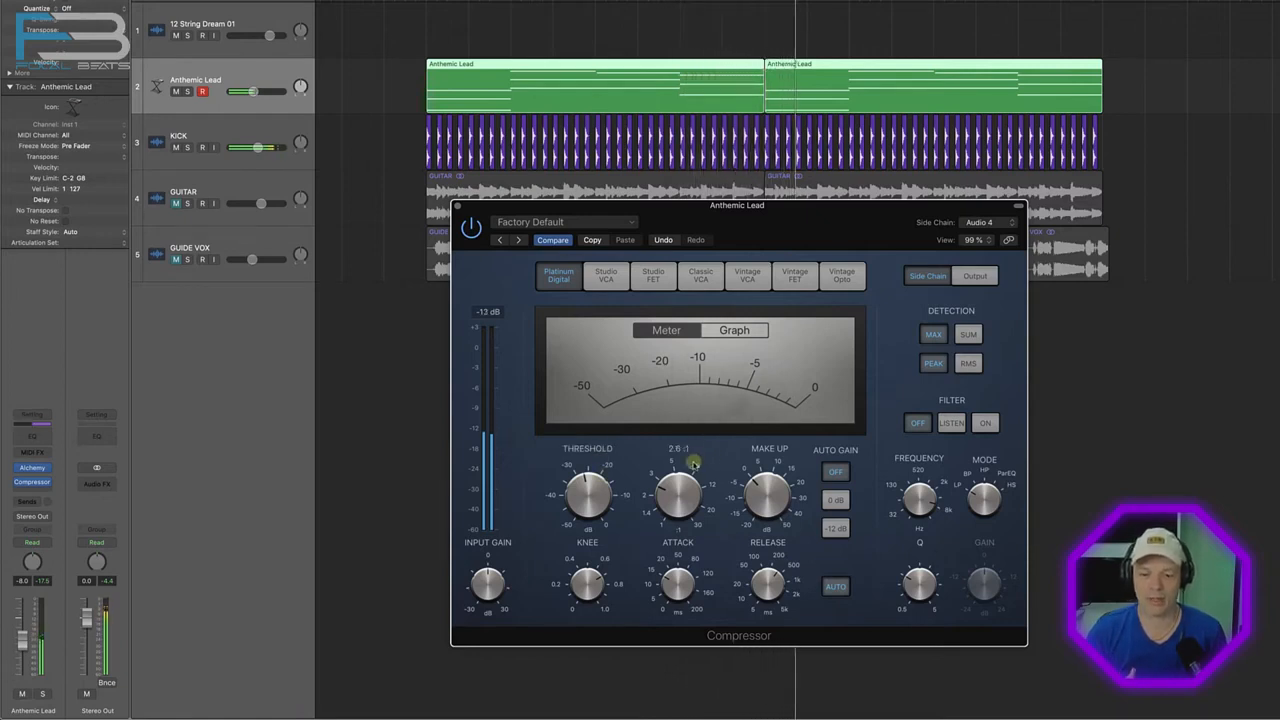
{"action": "mouse_move", "coordinate": [783, 553]}
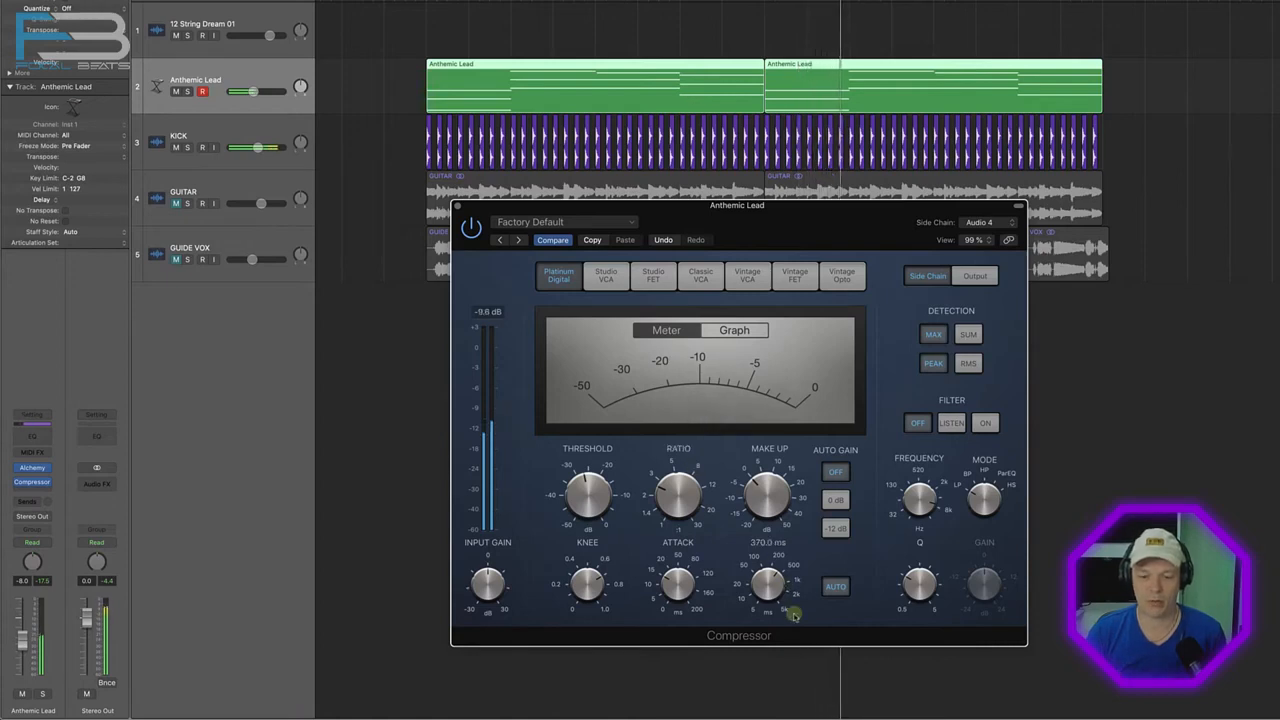
{"action": "left_click_drag", "start_coordinate": [783, 553], "coordinate": [773, 658]}
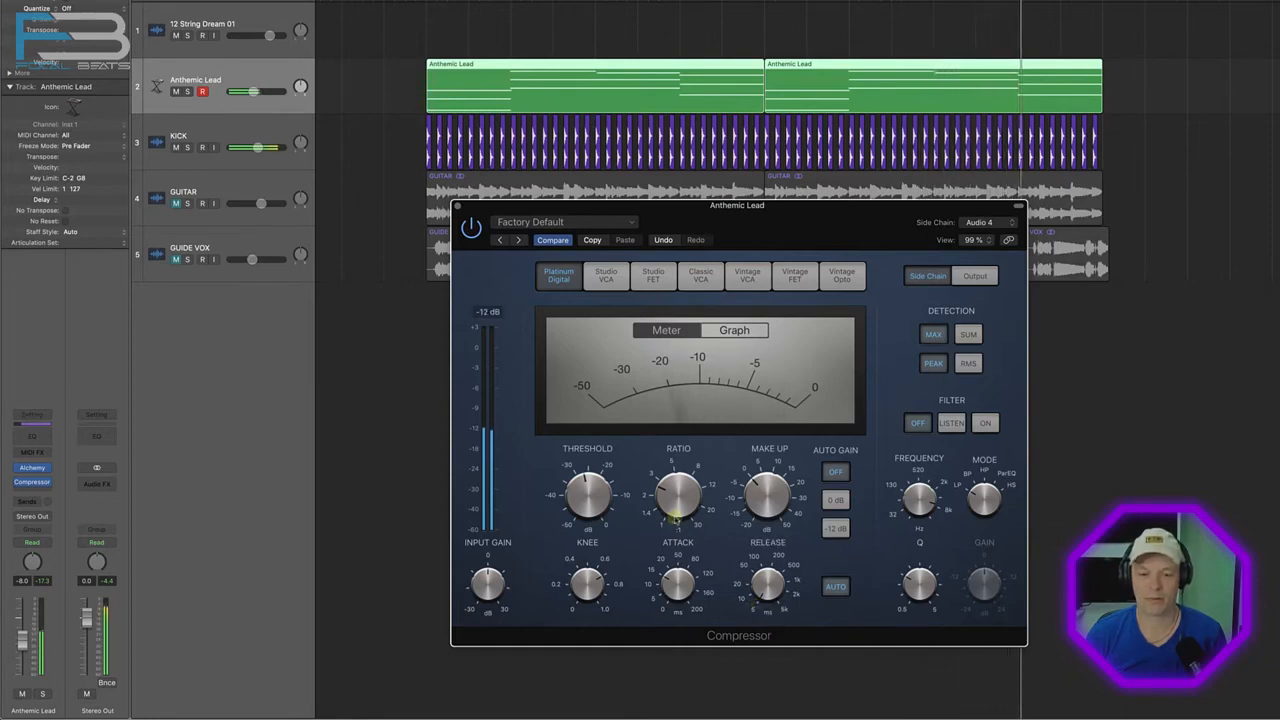
{"action": "left_click", "coordinate": [584, 481]}
{"action": "left_click_drag", "start_coordinate": [584, 481], "coordinate": [590, 515]}
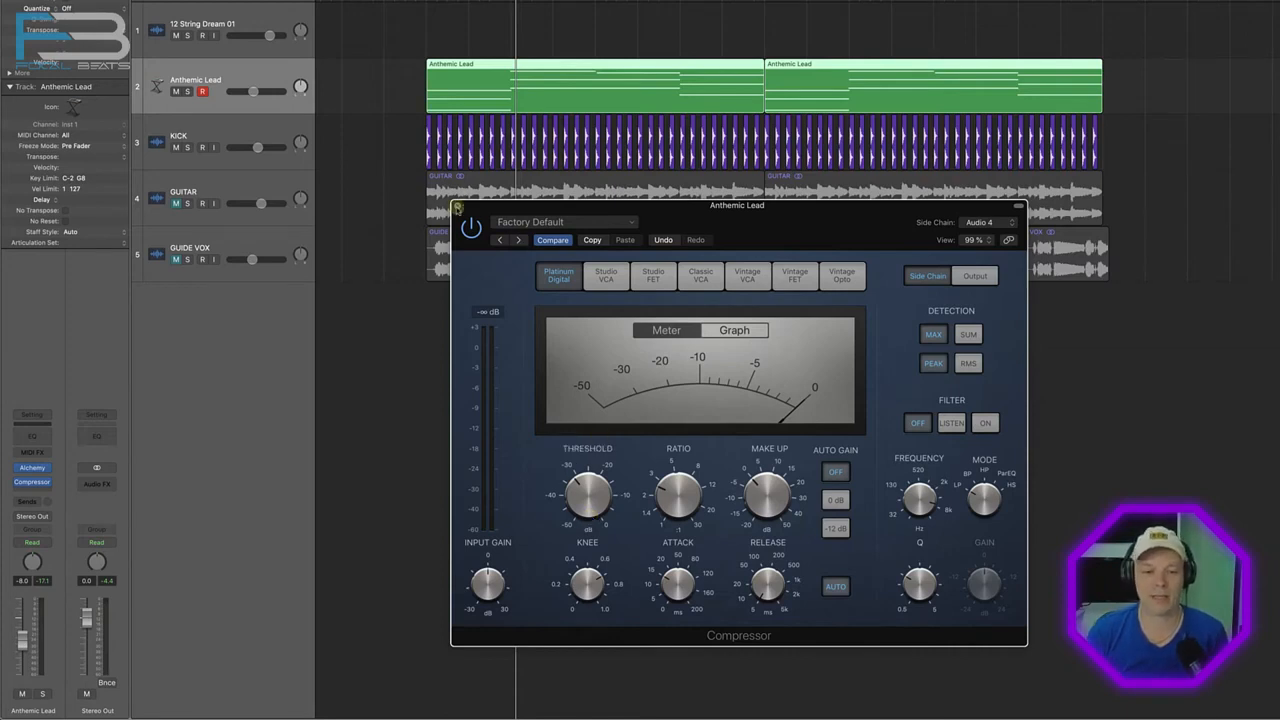
{"action": "left_click", "coordinate": [457, 207]}
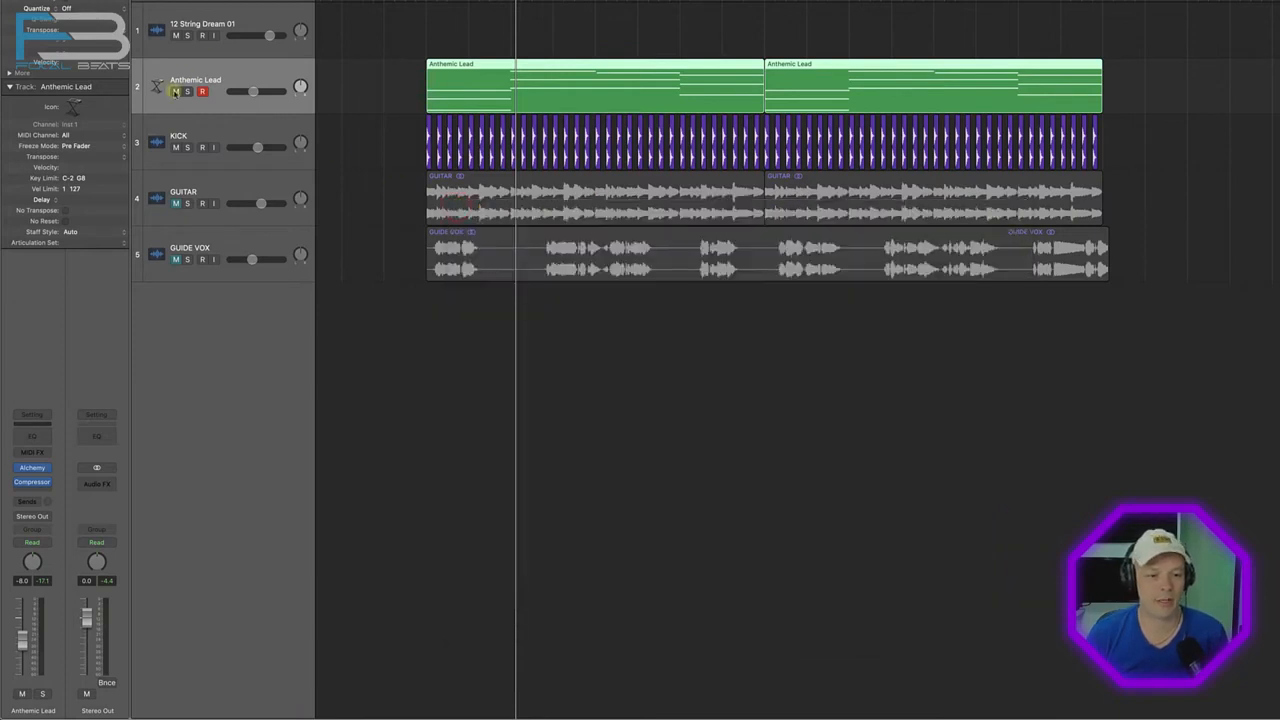
Mute the Anthemic Lead and KICK tracks, and unmute and select the GUITAR track.
{"action": "left_click", "coordinate": [175, 91]}
{"action": "left_click", "coordinate": [175, 147]}
{"action": "left_click", "coordinate": [237, 190]}
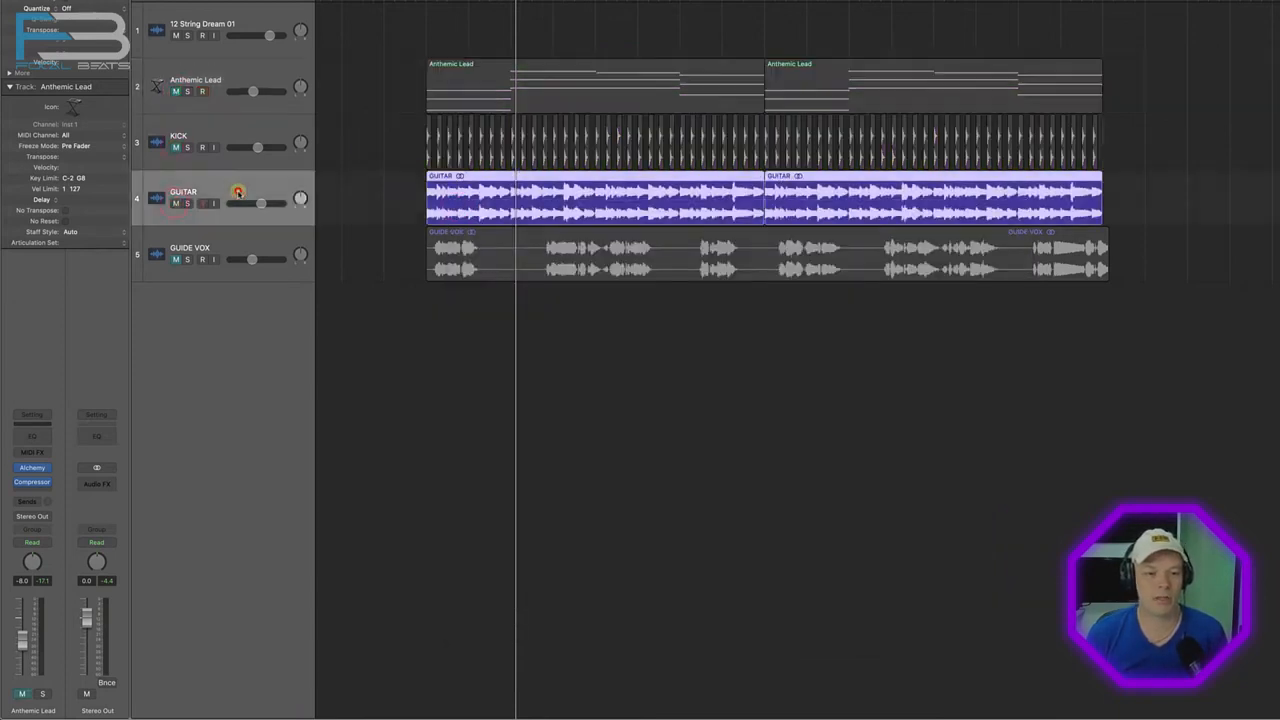
Play the GUITAR track and lower its volume to -4.4 dB.
{"action": "key", "text": "space"}
{"action": "left_click_drag", "start_coordinate": [262, 204], "coordinate": [258, 205]}
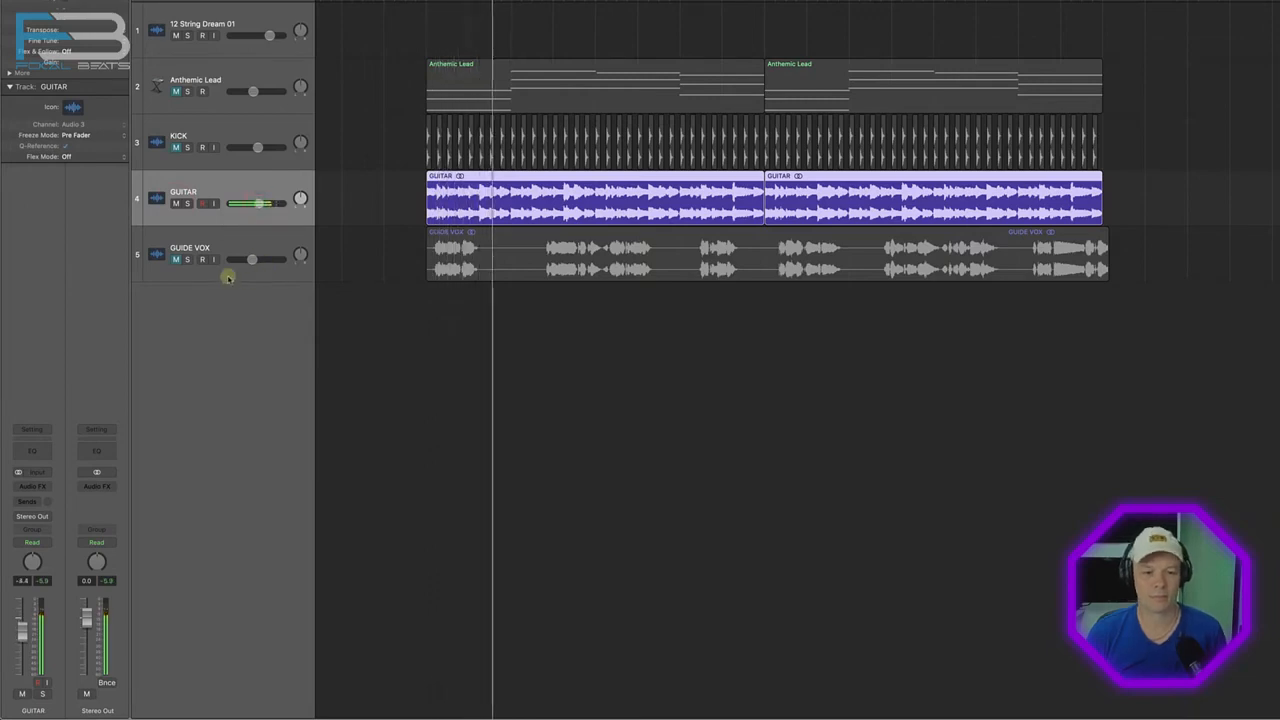
{"action": "key", "text": "space"}
Unmute the GUIDE VOX track and raise its volume slightly while it plays with the guitar.
{"action": "left_click", "coordinate": [176, 259]}
{"action": "left_click", "coordinate": [240, 238]}
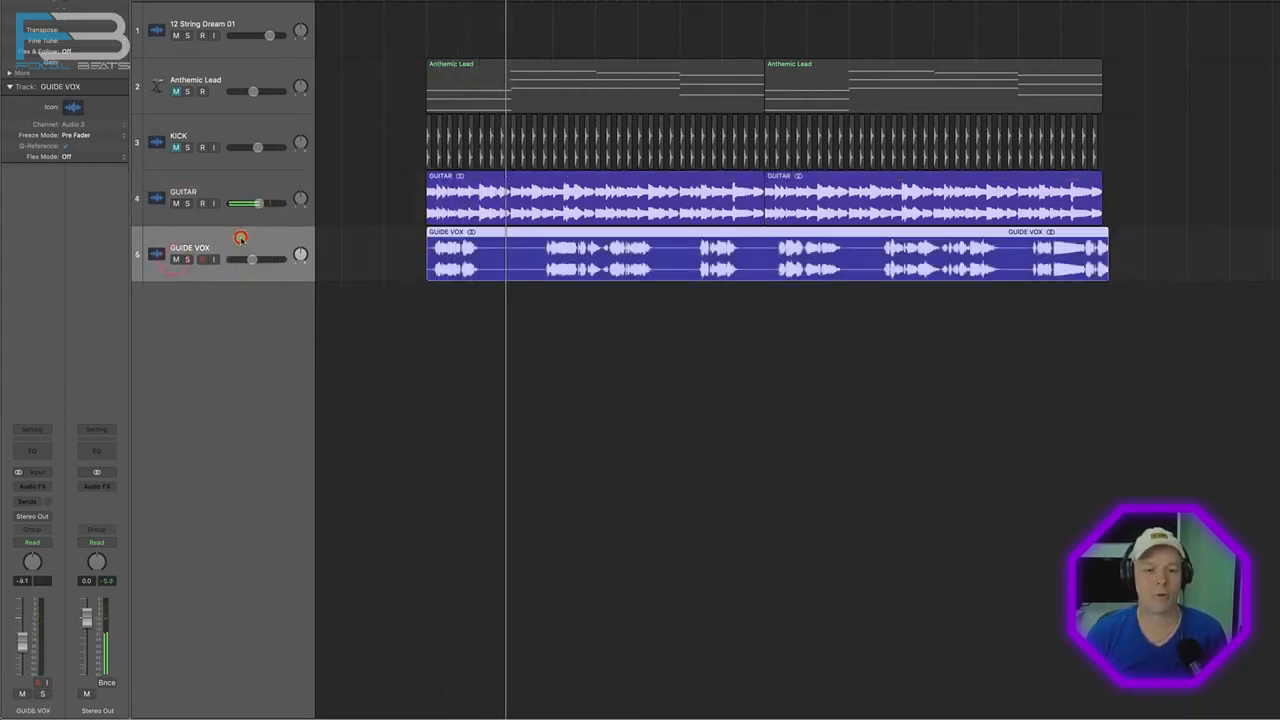
{"action": "key", "text": "space"}
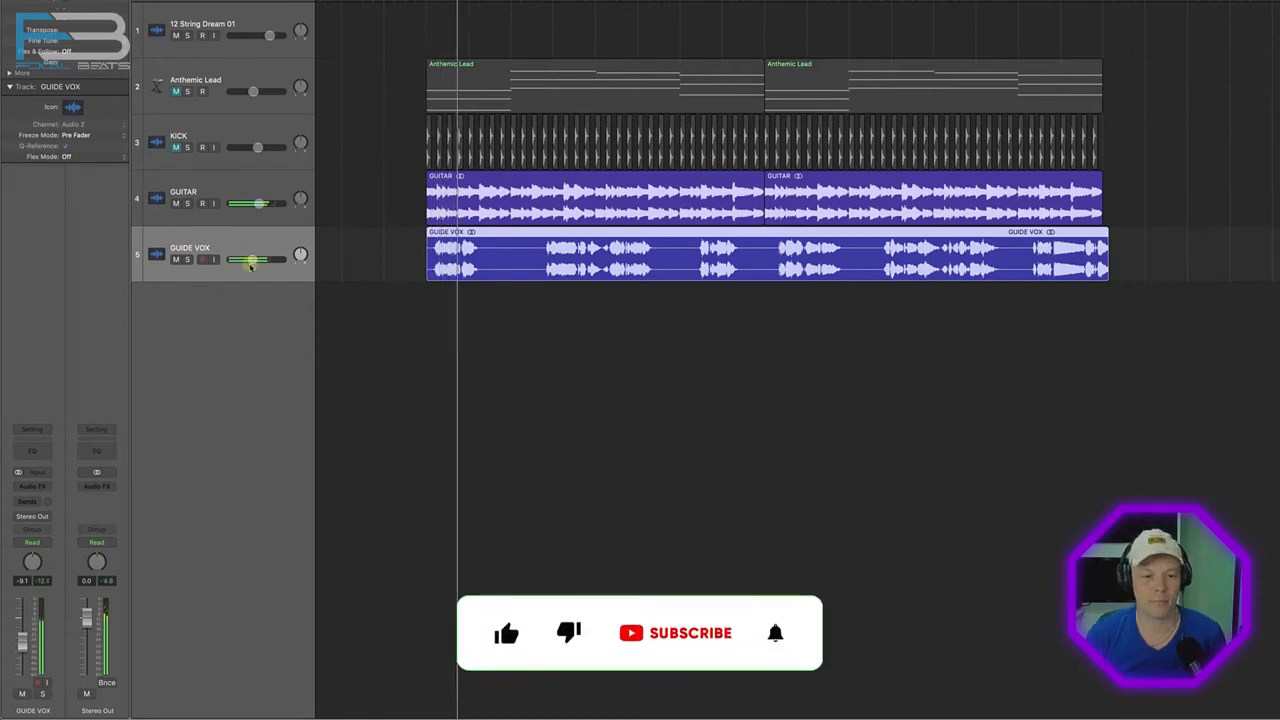
{"action": "left_click_drag", "start_coordinate": [252, 259], "coordinate": [258, 258]}
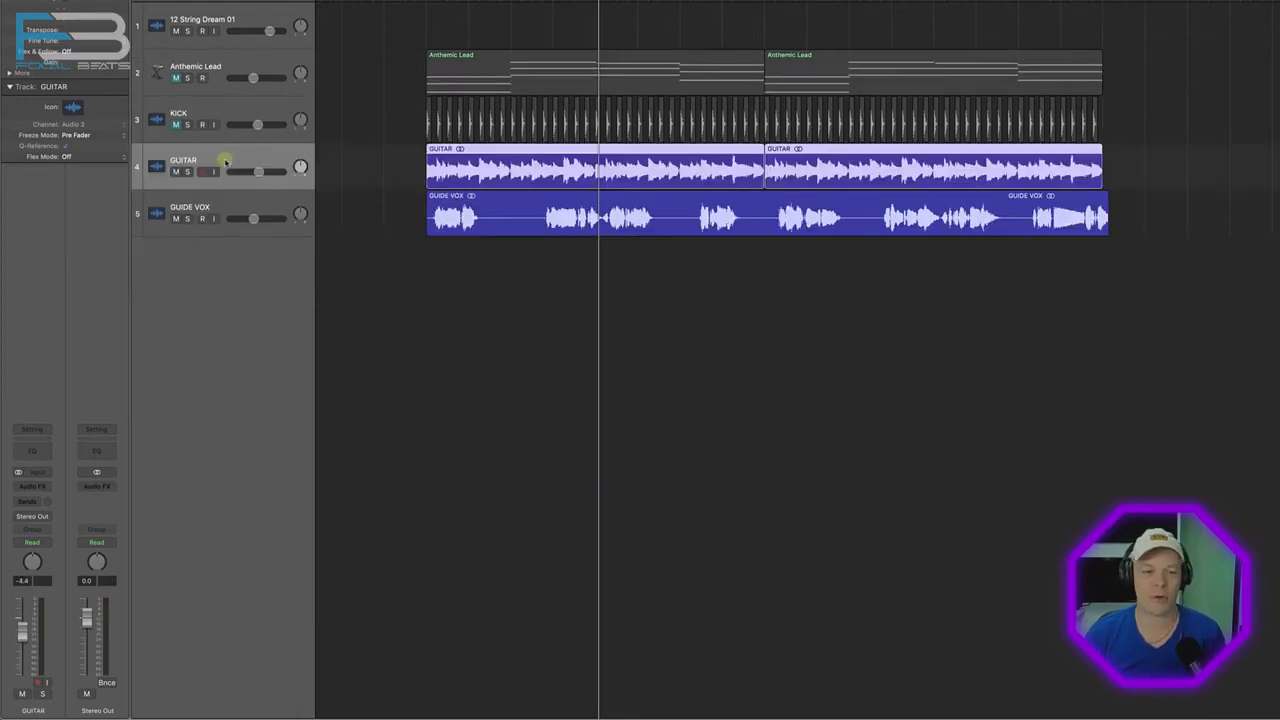
Insert a Compressor on the GUITAR track and move its window below the track regions.
{"action": "left_click", "coordinate": [226, 162]}
{"action": "left_click", "coordinate": [48, 487]}
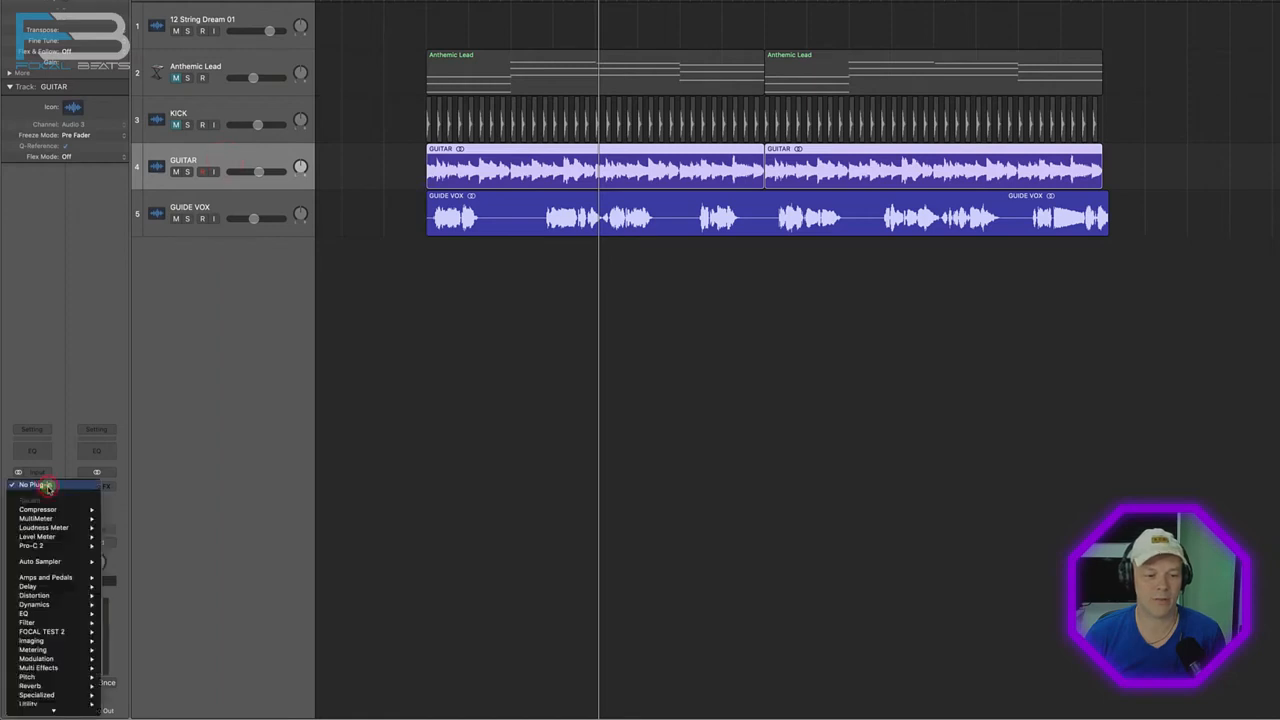
{"action": "mouse_move", "coordinate": [85, 509]}
{"action": "left_click", "coordinate": [124, 511]}
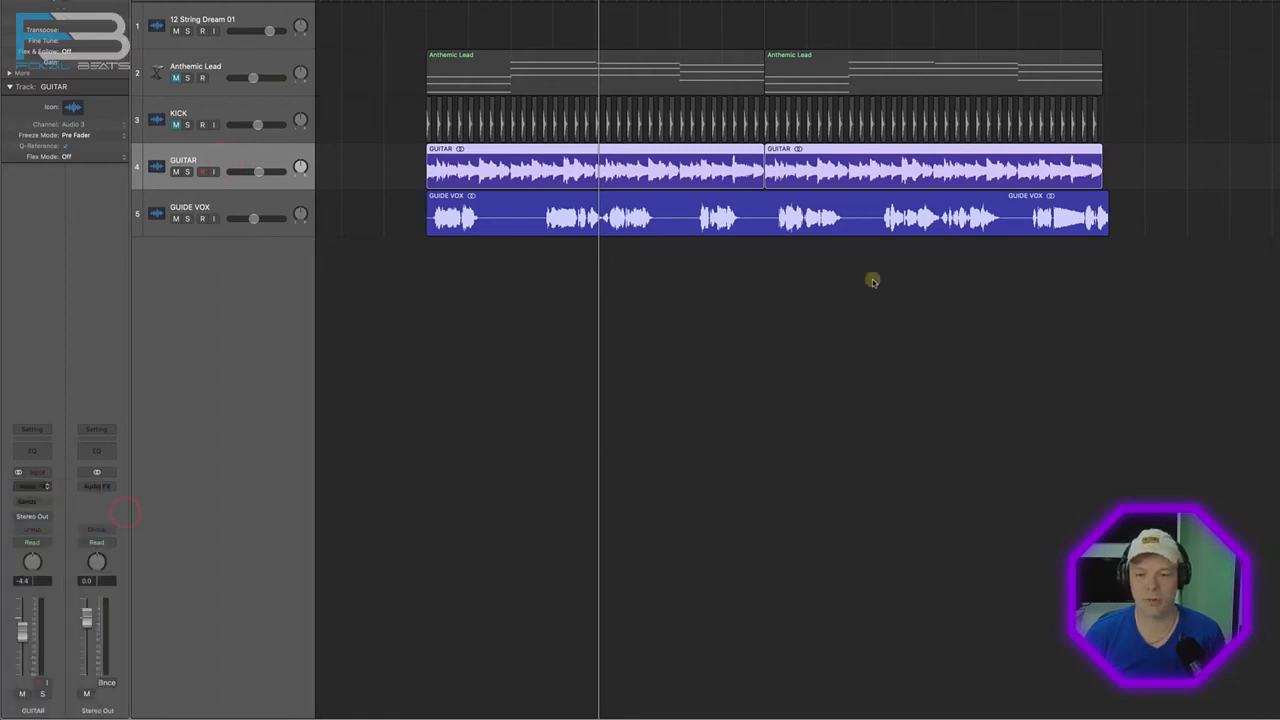
{"action": "left_click_drag", "start_coordinate": [776, 80], "coordinate": [777, 271]}
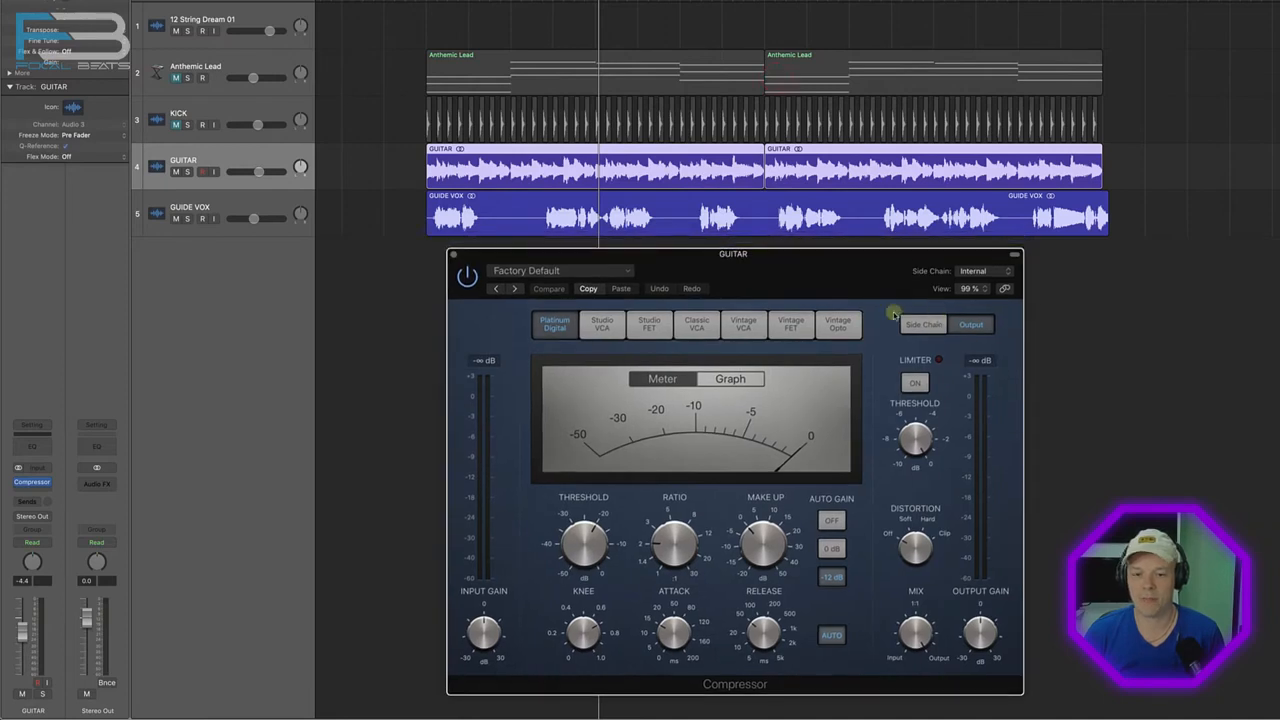
Set the GUITAR compressor's side chain source to GUIDE VOX (Audio 2) and its side chain detection to Peak.
{"action": "left_click", "coordinate": [972, 271]}
{"action": "mouse_move", "coordinate": [977, 290]}
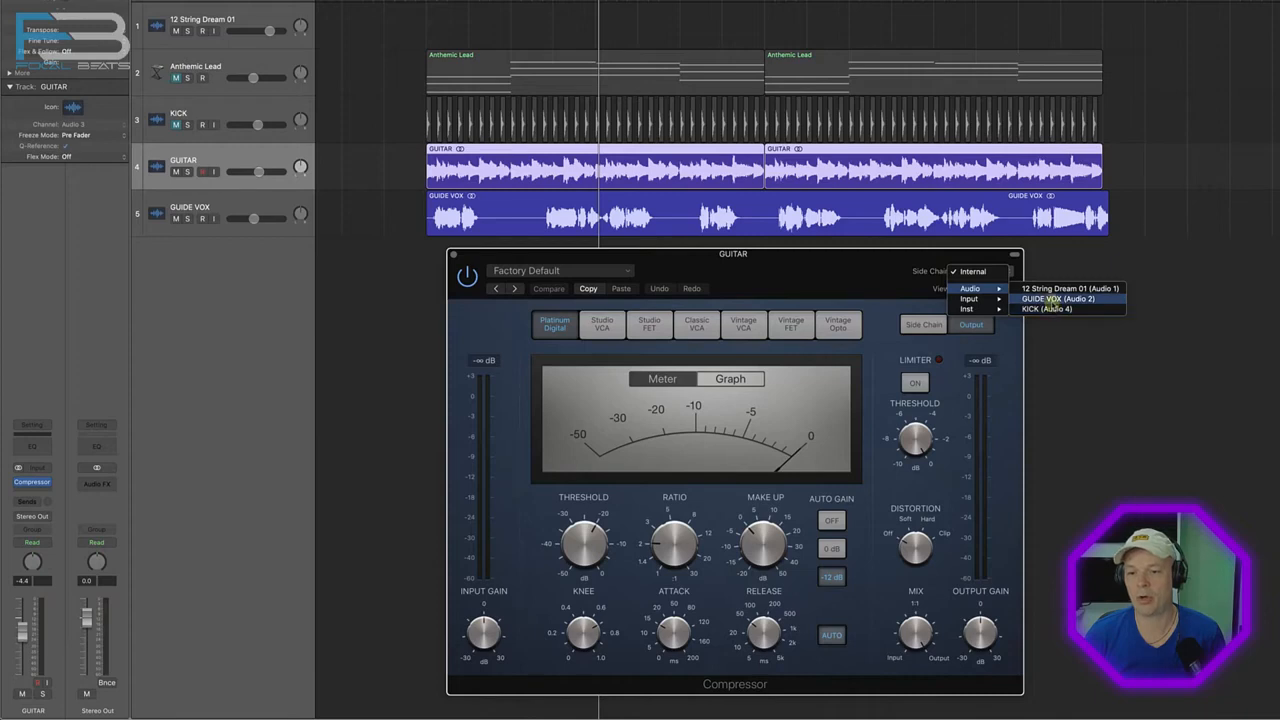
{"action": "left_click", "coordinate": [1052, 299]}
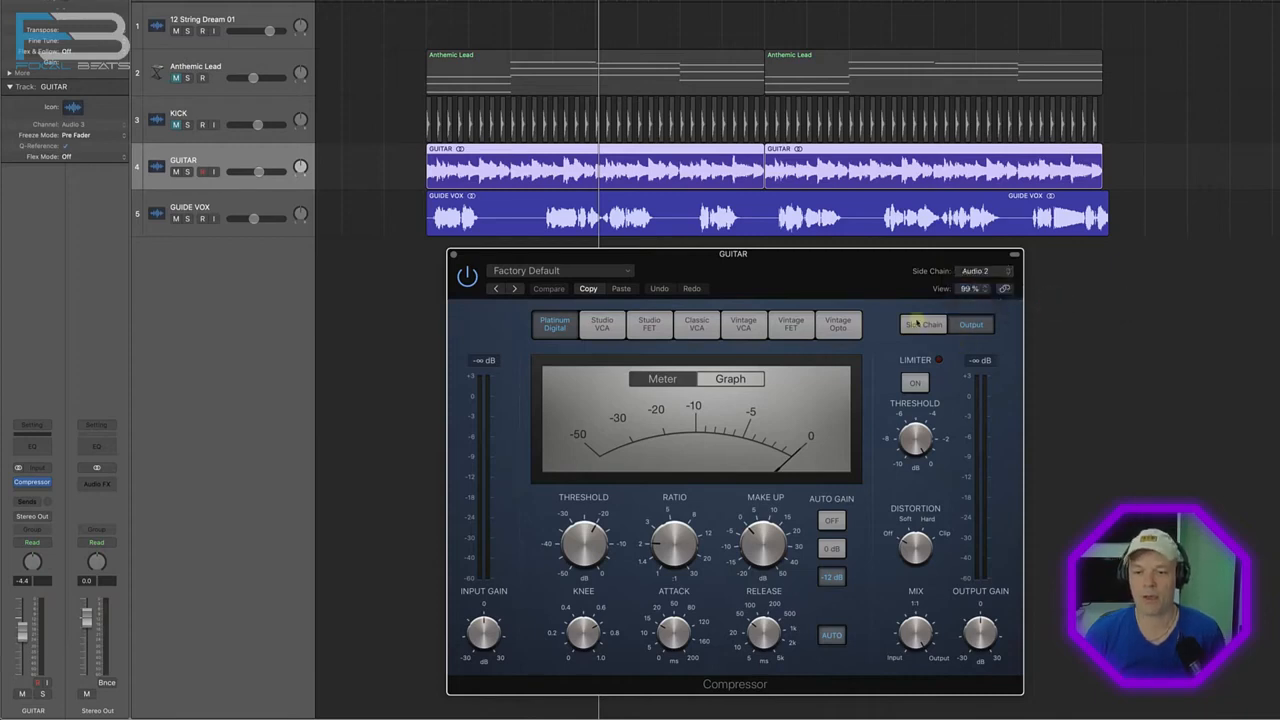
{"action": "left_click", "coordinate": [917, 323]}
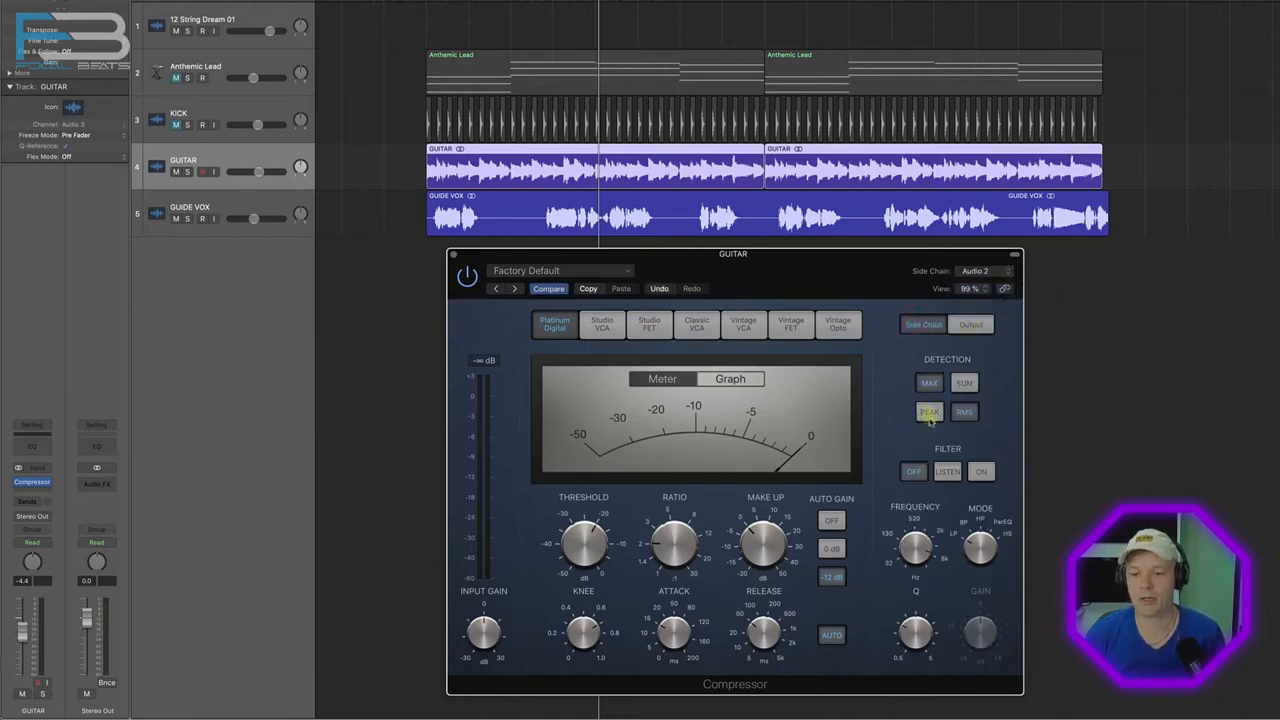
{"action": "left_click", "coordinate": [928, 414]}
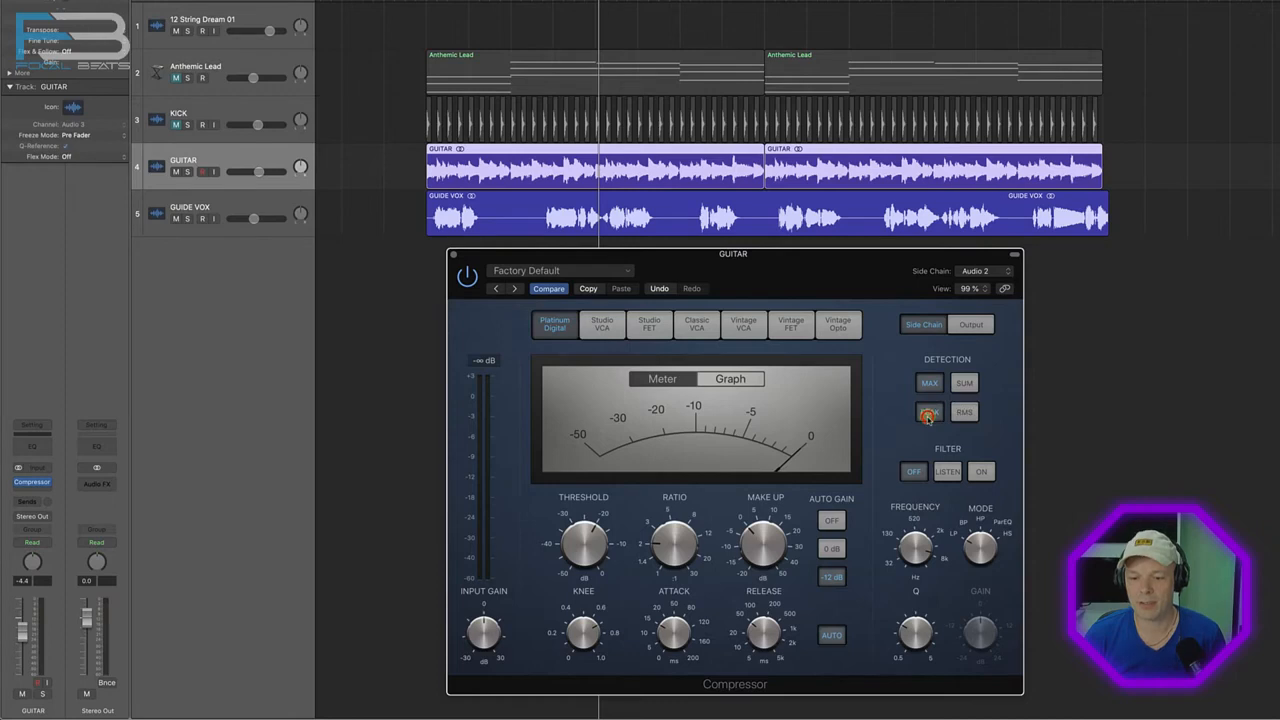
Turn off the GUITAR compressor's Auto Gain and lower its threshold to about -31 dB while auditioning the ducking.
{"action": "left_click", "coordinate": [831, 521]}
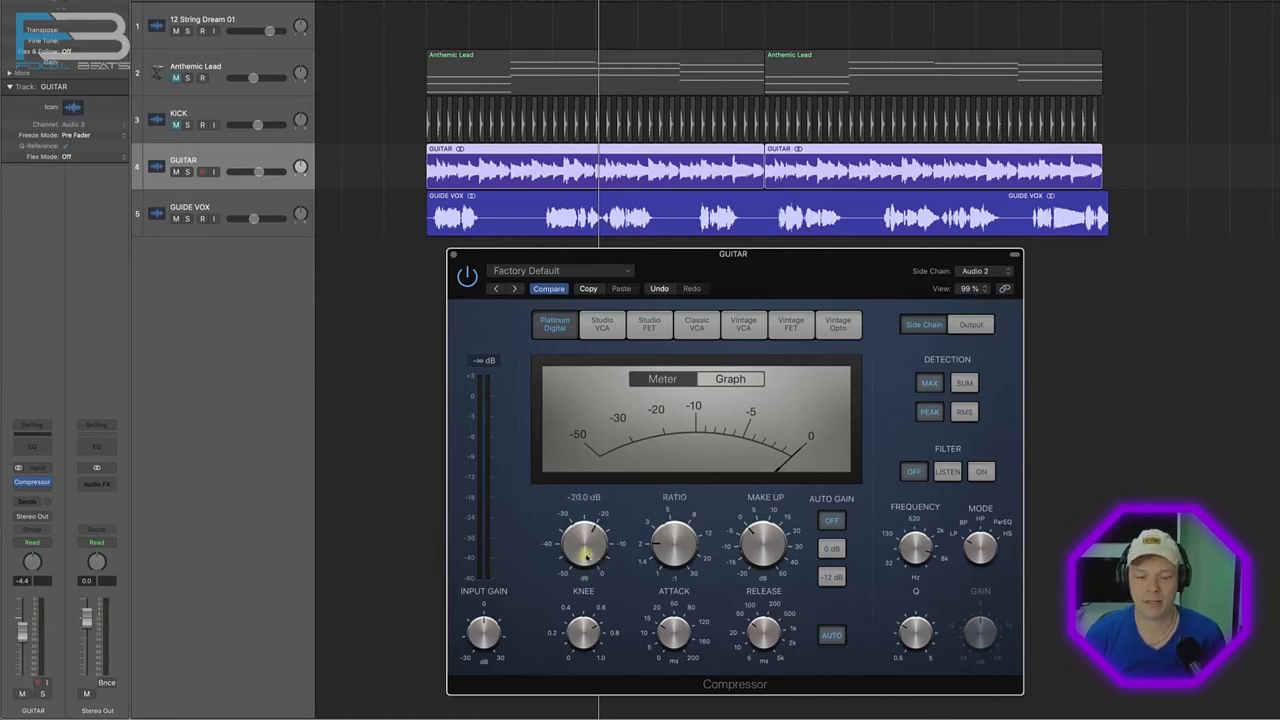
{"action": "key", "text": "space"}
{"action": "left_click_drag", "start_coordinate": [586, 555], "coordinate": [584, 562]}
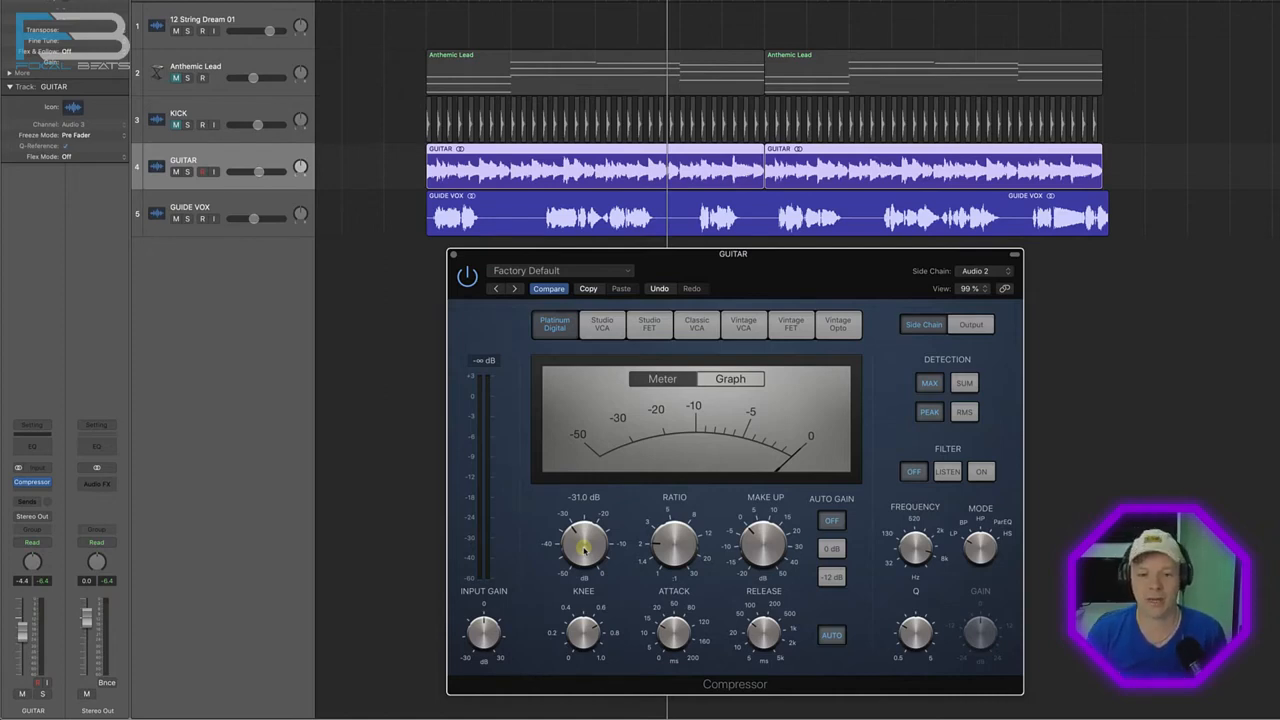
{"action": "key", "text": "space"}
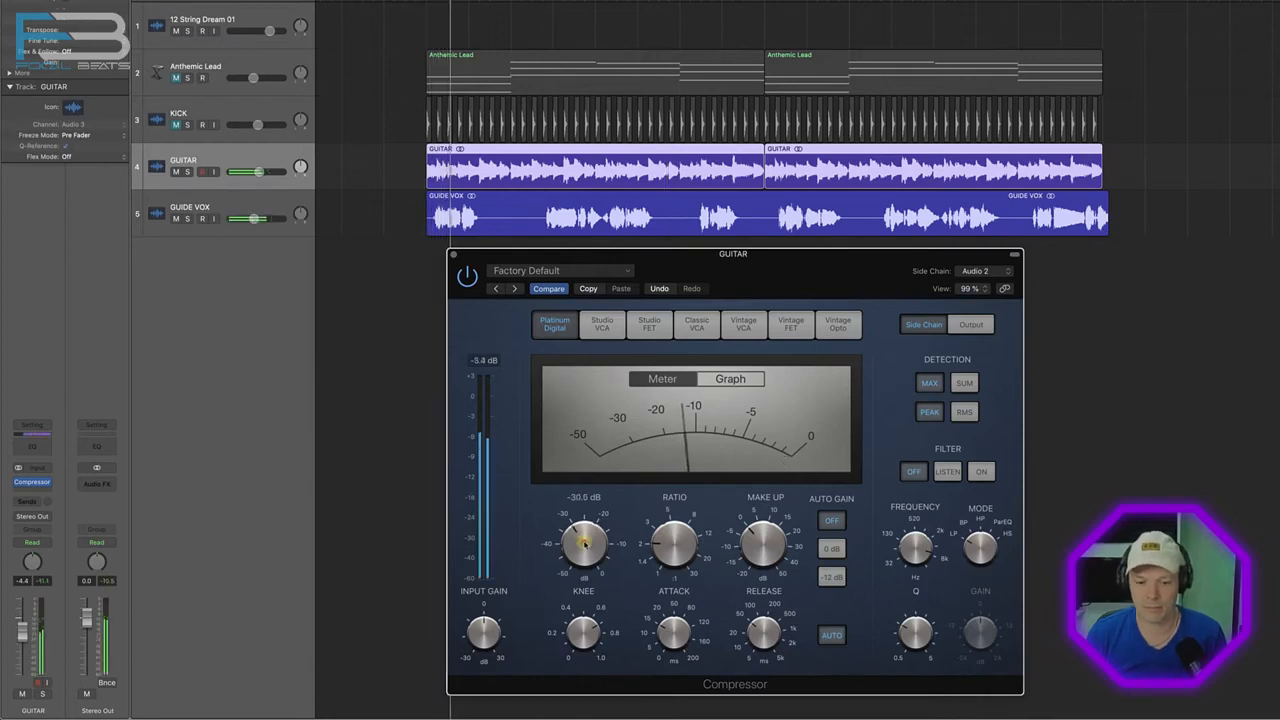
Raise the GUITAR compressor's threshold to about -18.5 dB and adjust its release while auditioning the ducking.
{"action": "left_click_drag", "start_coordinate": [584, 549], "coordinate": [584, 527]}
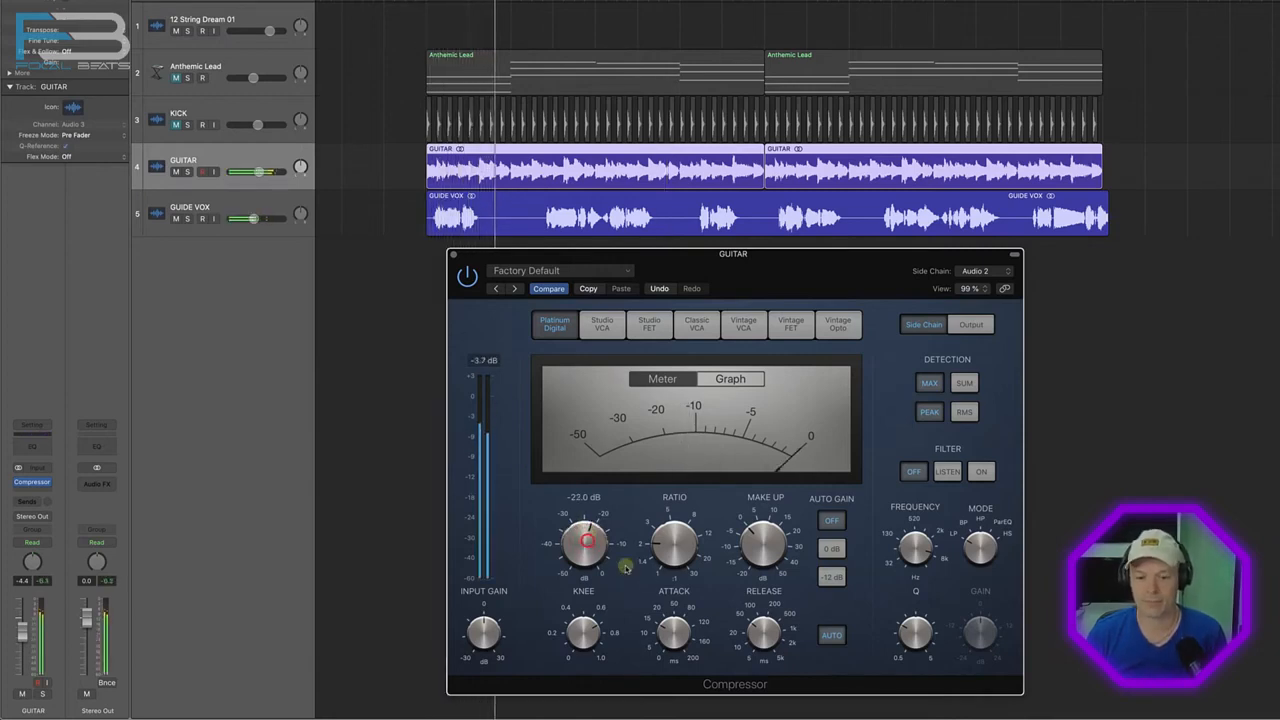
{"action": "left_click_drag", "start_coordinate": [585, 556], "coordinate": [585, 541]}
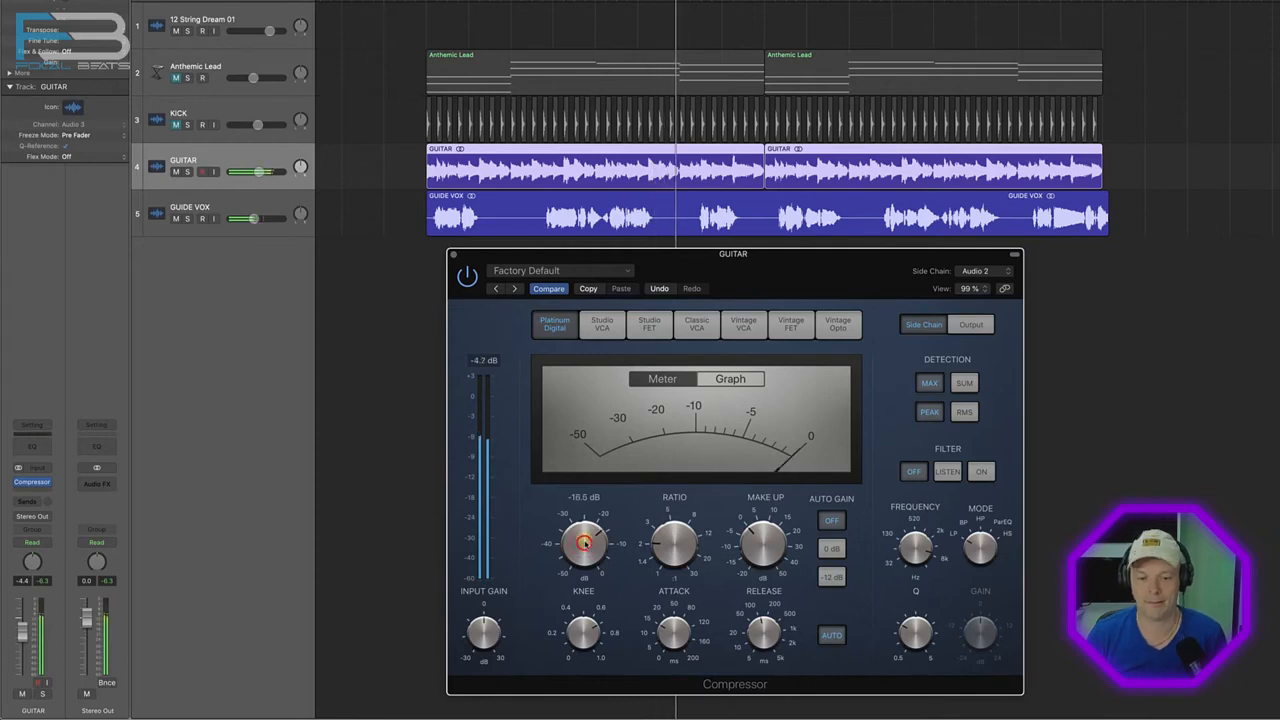
{"action": "left_click", "coordinate": [766, 628]}
{"action": "left_click_drag", "start_coordinate": [768, 628], "coordinate": [762, 635]}
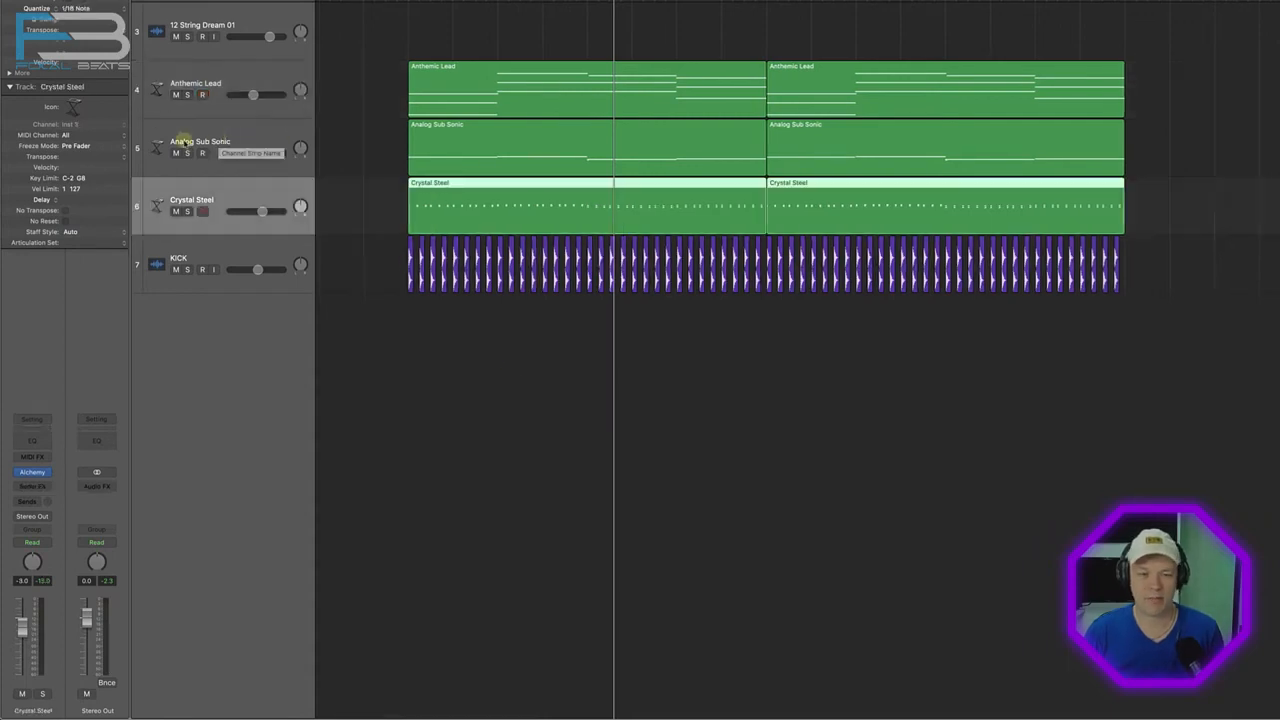
Copy the Anthemic Lead's Compressor to the Analog Sub Sonic and Crystal Steel channels in the mixer and audition the tracks.
{"action": "left_click", "coordinate": [219, 83]}
{"action": "key", "text": "space"}
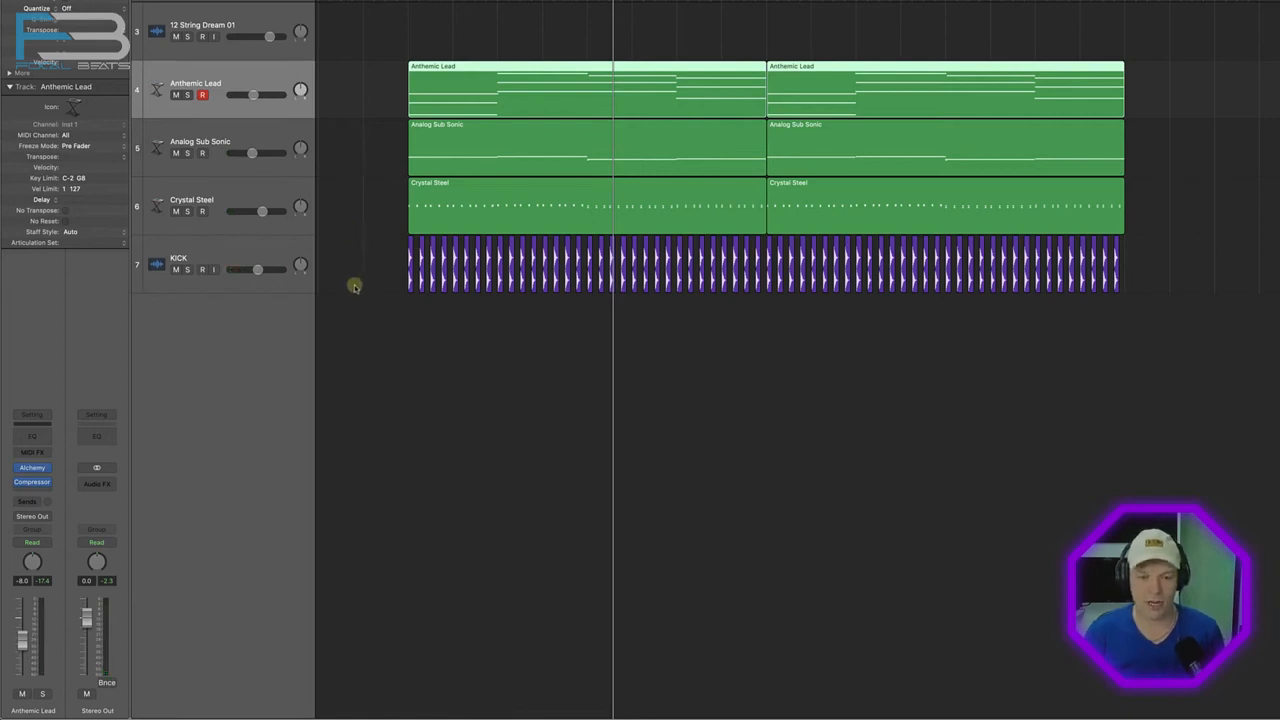
{"action": "key", "text": "x"}
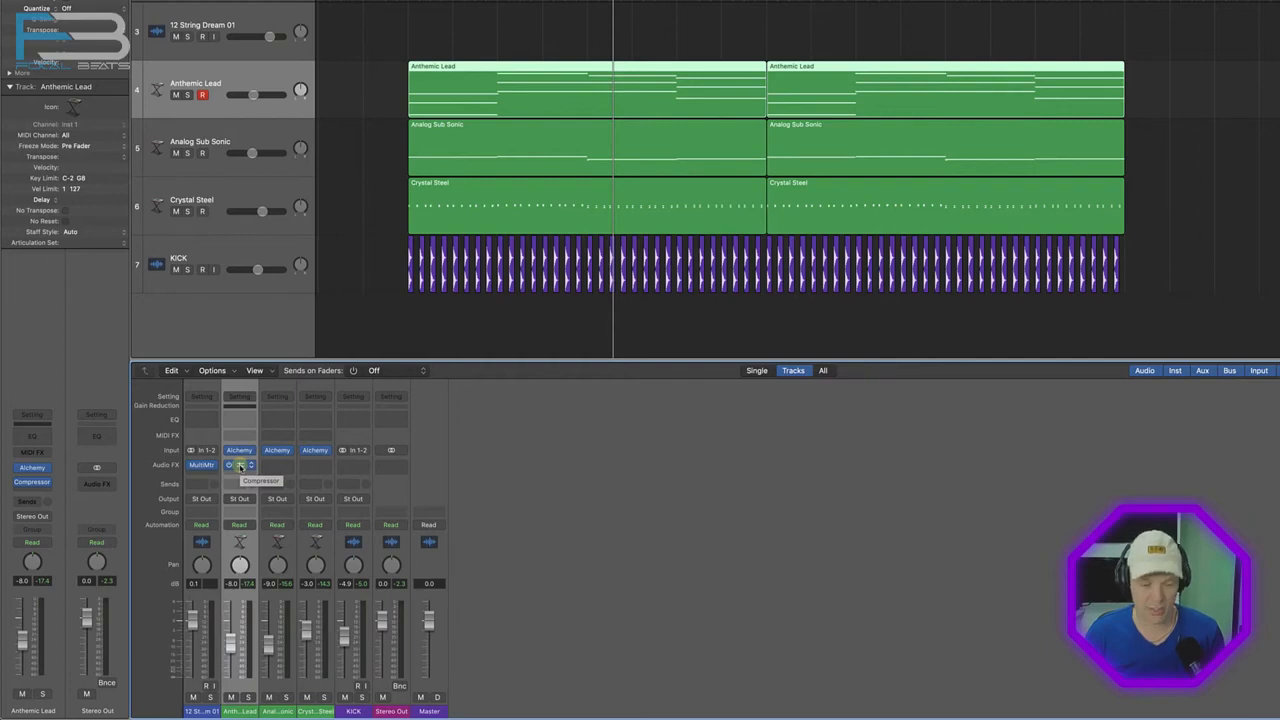
{"action": "left_click_drag", "start_coordinate": [240, 466], "coordinate": [317, 470]}
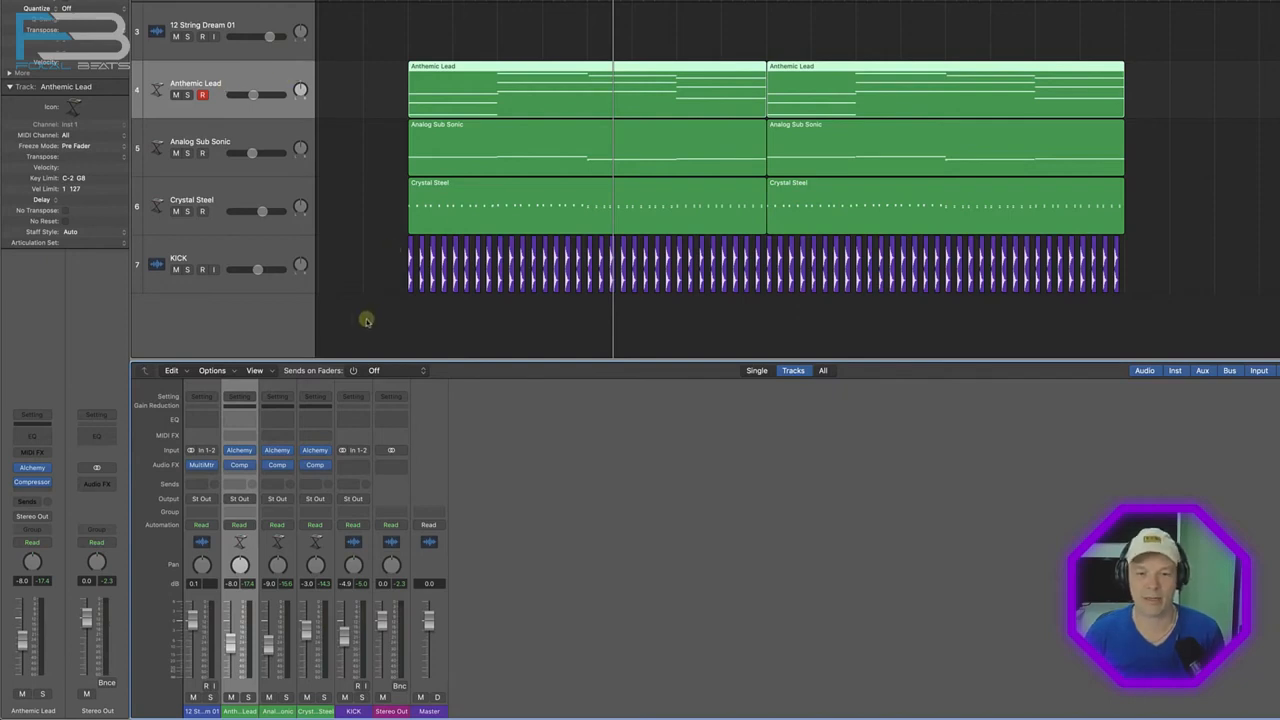
{"action": "key", "text": "space"}
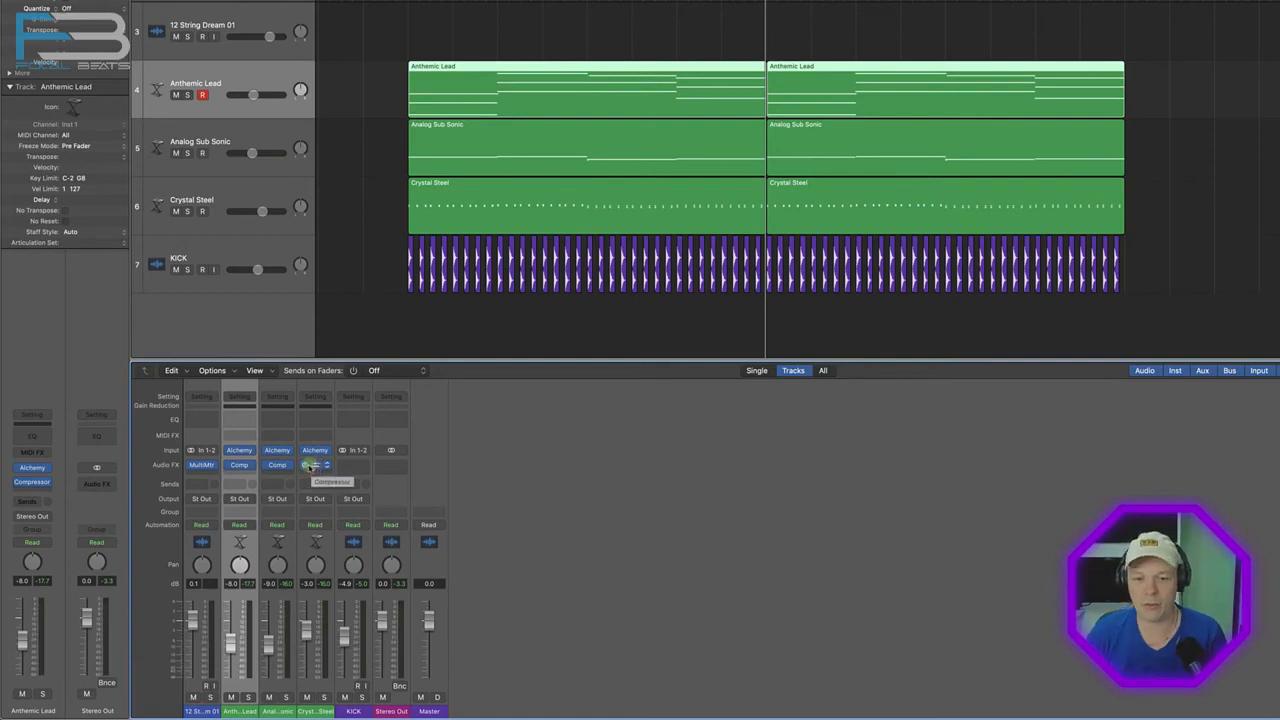
Reveal the hidden tracks, unhide and unmute GUIDE VOX, and conceal the remaining hidden tracks again.
{"action": "key", "text": "h"}
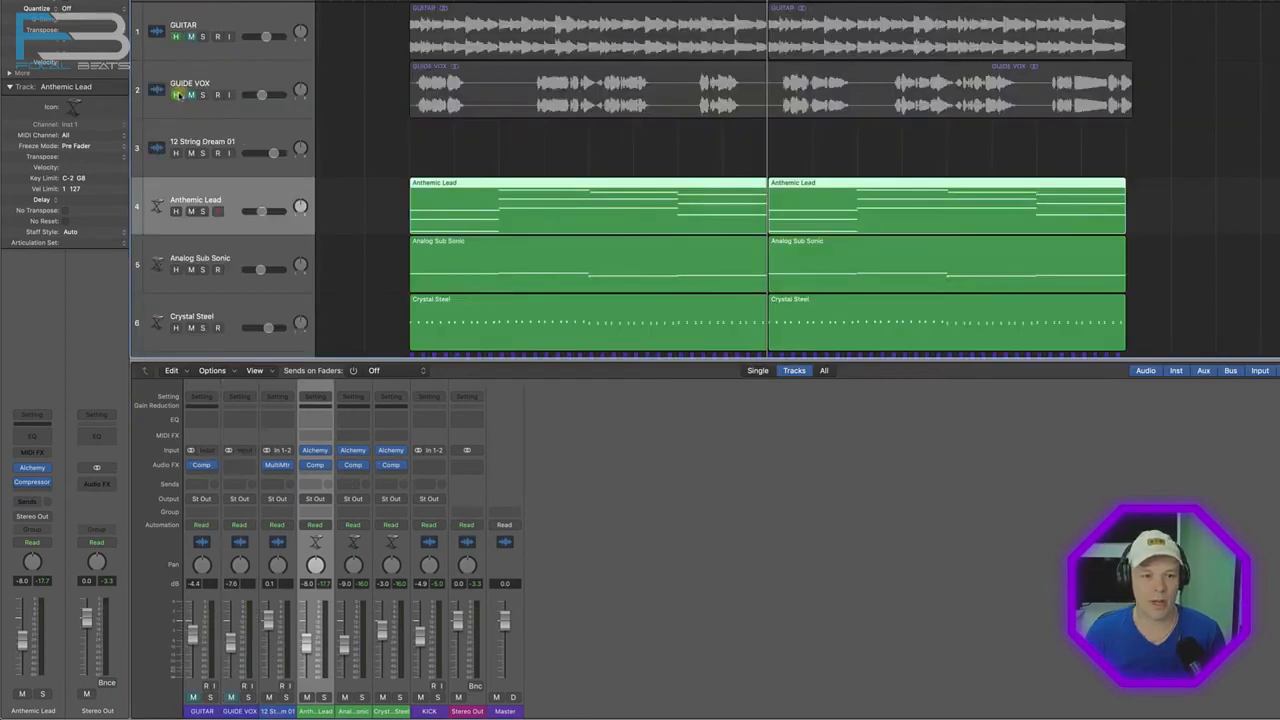
{"action": "left_click", "coordinate": [190, 95]}
{"action": "key", "text": "h"}
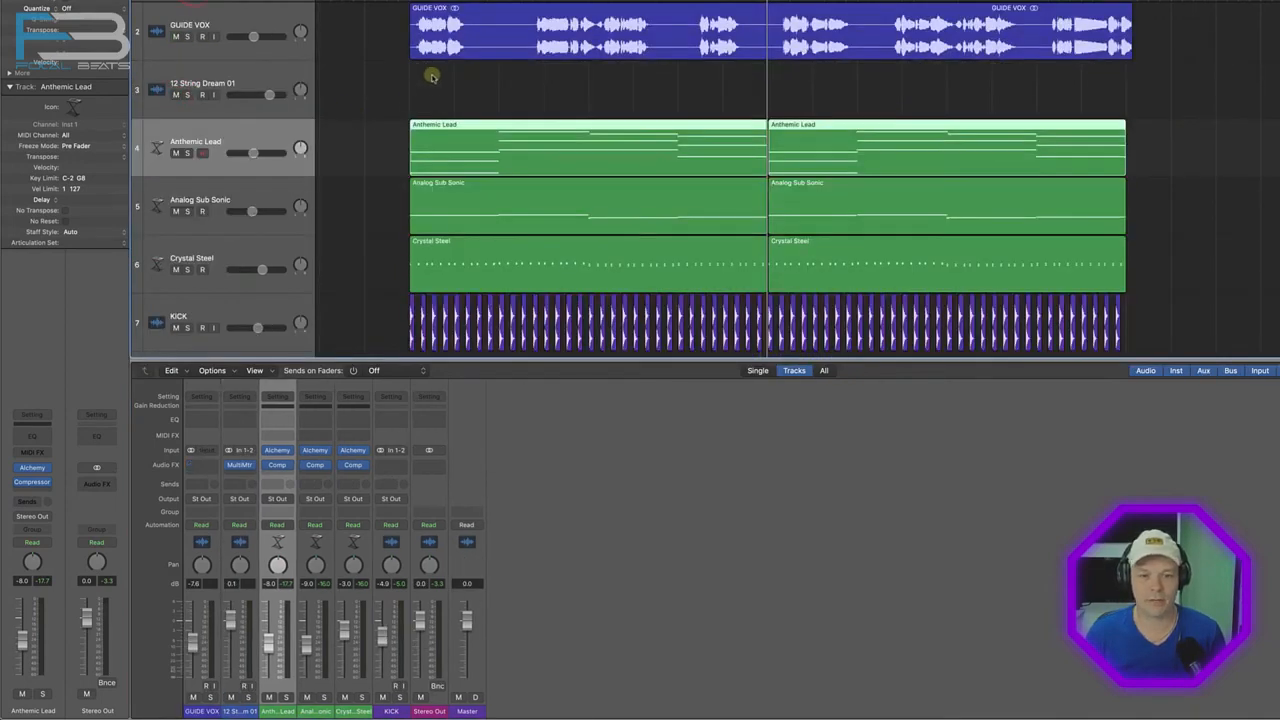
{"action": "left_click", "coordinate": [466, 67]}
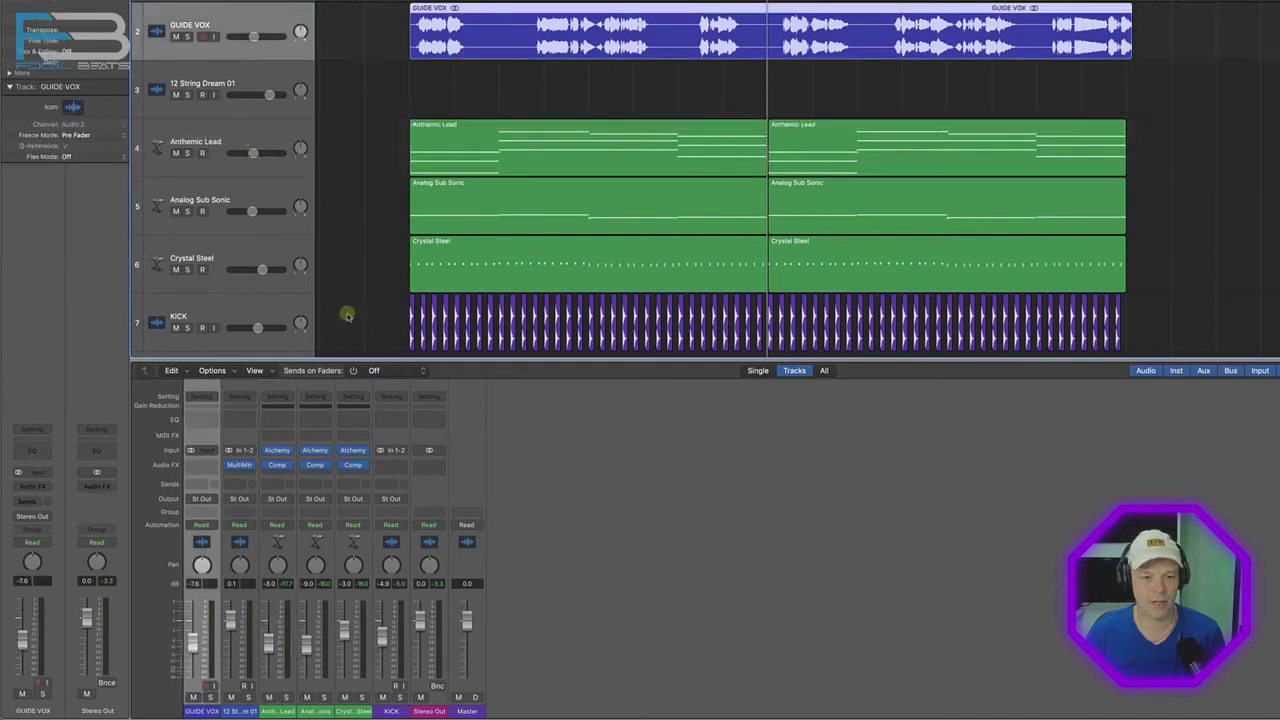
Set the Crystal Steel compressor's side chain source to GUIDE VOX (Audio 2), close its window and start playback.
{"action": "scroll", "coordinate": [348, 312], "scroll_direction": "down", "scroll_amount": 1}
{"action": "left_click", "coordinate": [245, 234]}
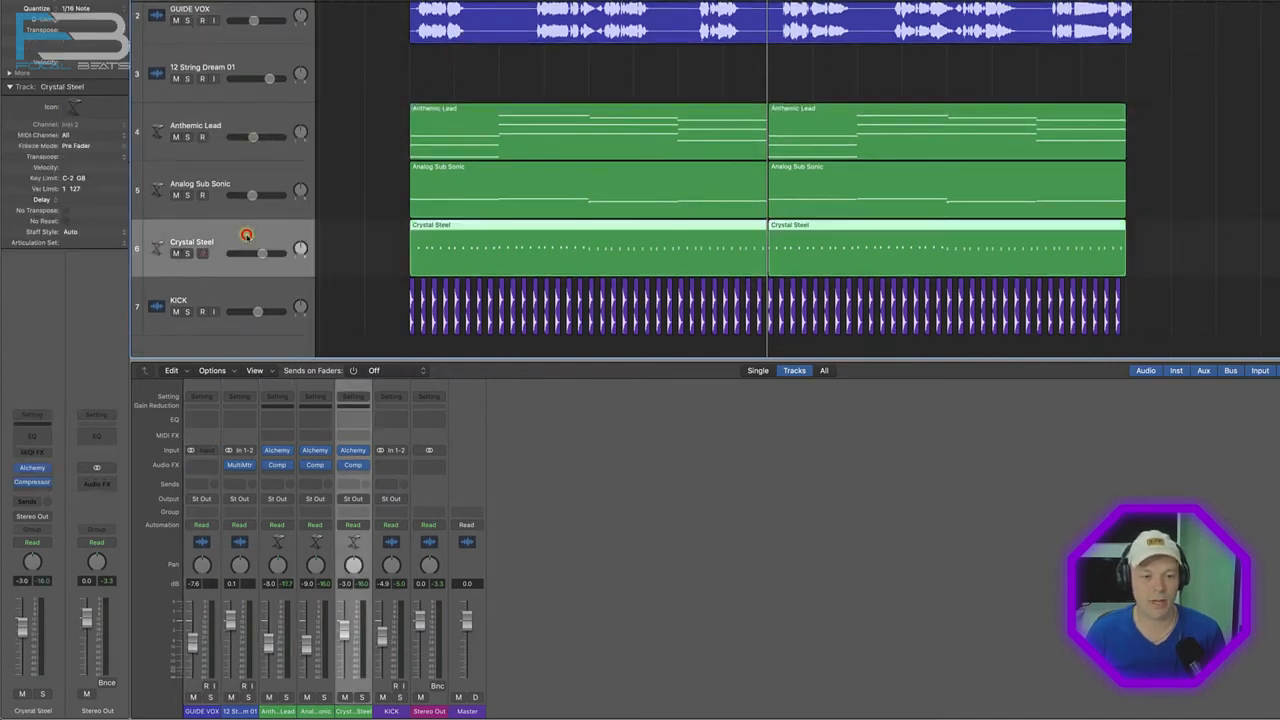
{"action": "left_click", "coordinate": [354, 466]}
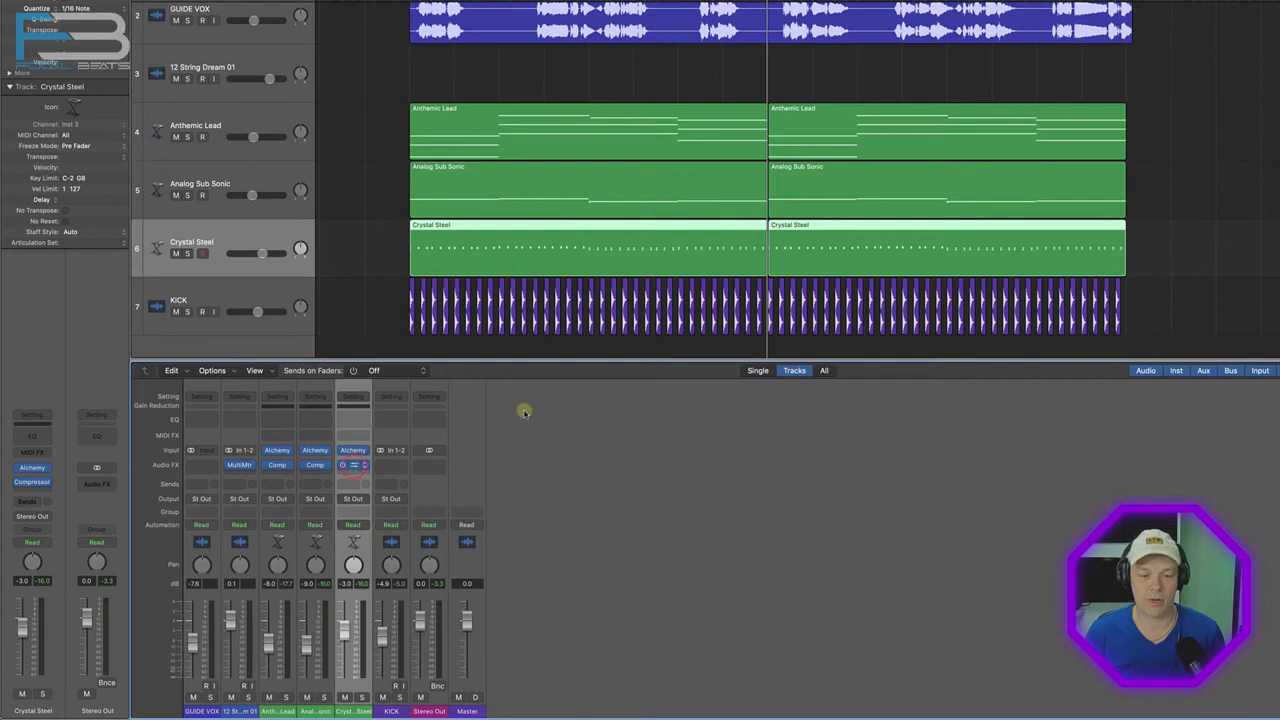
{"action": "left_click", "coordinate": [970, 80]}
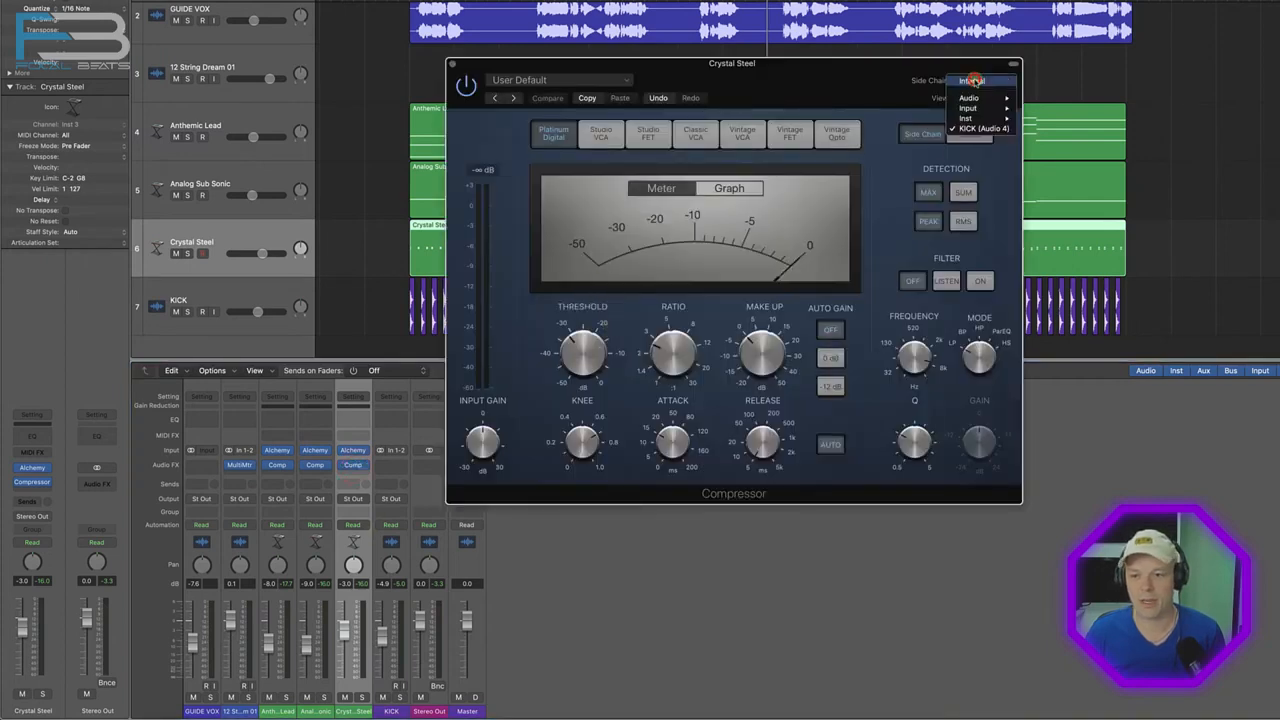
{"action": "mouse_move", "coordinate": [975, 98]}
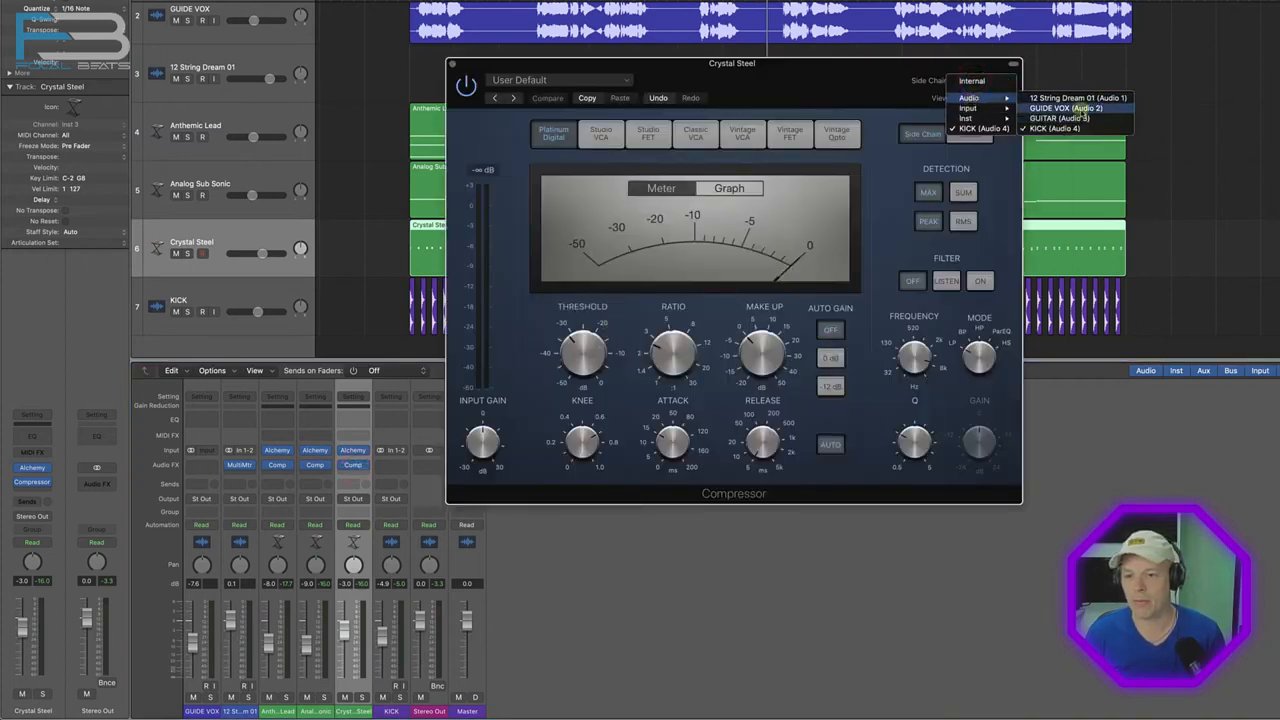
{"action": "left_click", "coordinate": [1093, 108]}
{"action": "left_click", "coordinate": [452, 63]}
{"action": "key", "text": "space"}
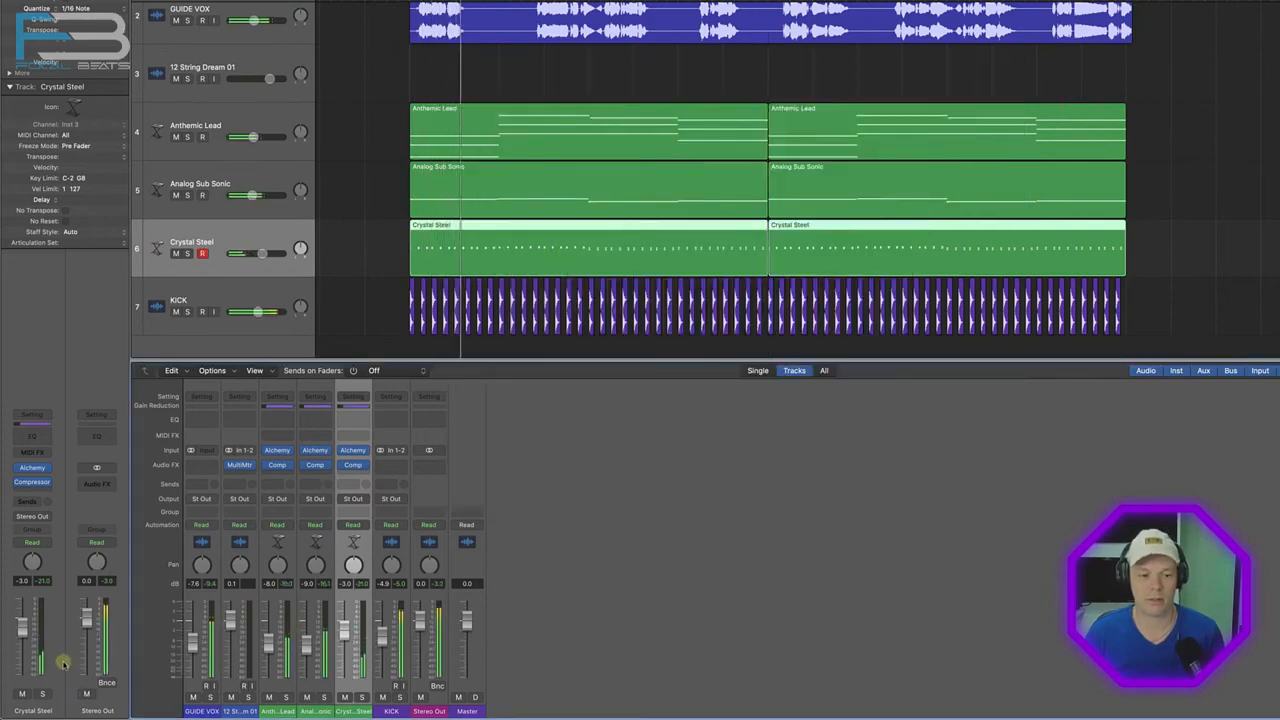
Raise the Crystal Steel compressor's threshold to about -22 dB and lower the track's volume to about -7.4 dB during playback.
{"action": "left_click", "coordinate": [353, 465]}
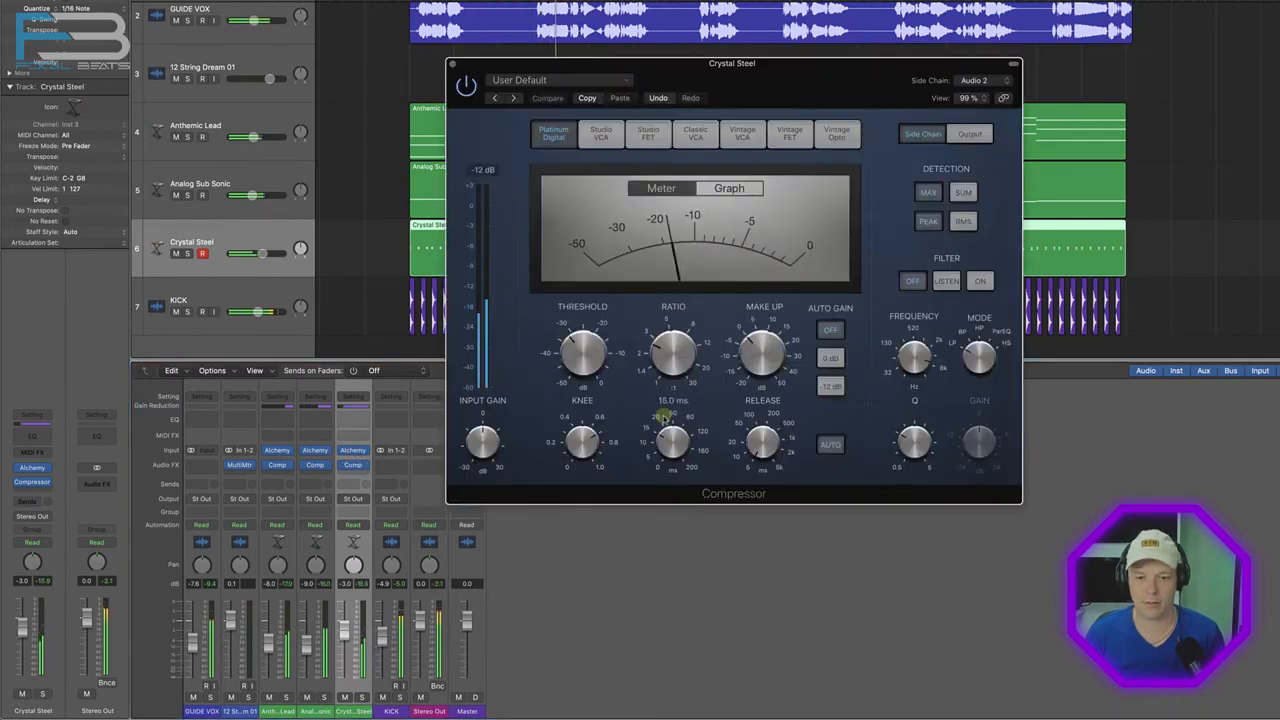
{"action": "left_click_drag", "start_coordinate": [582, 352], "coordinate": [581, 322]}
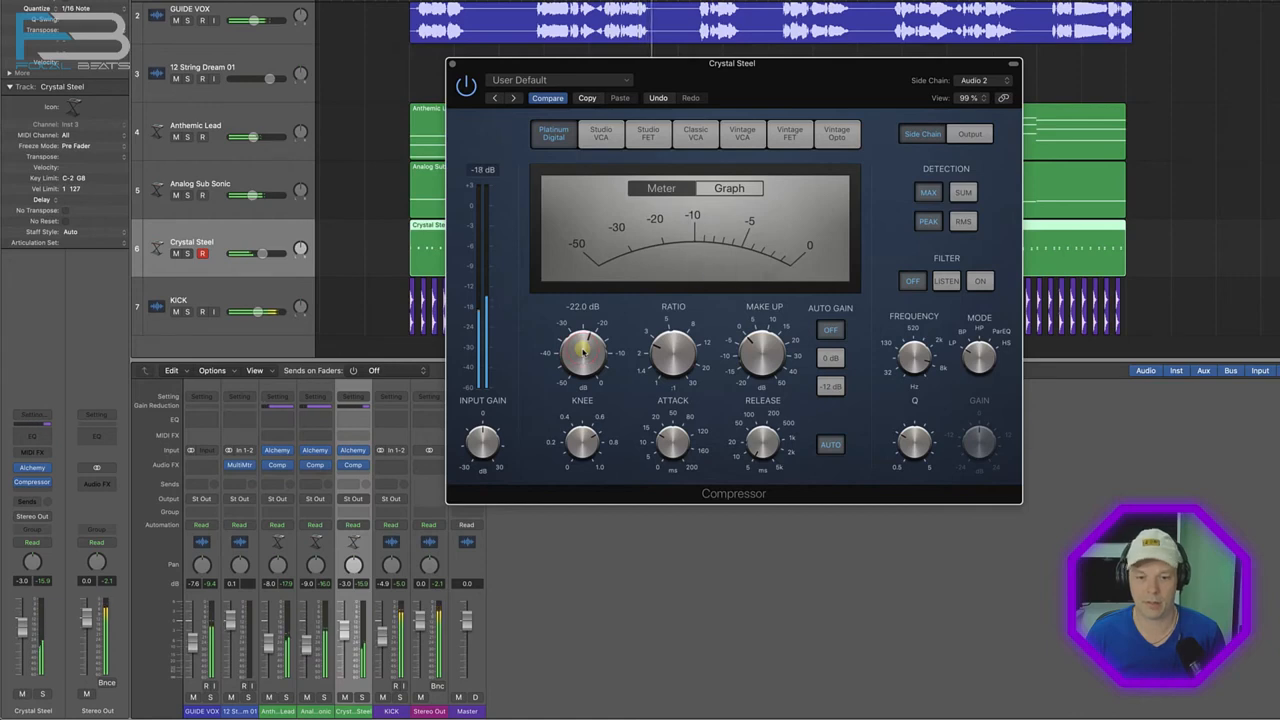
{"action": "scroll", "coordinate": [583, 349], "scroll_direction": "up", "scroll_amount": 3}
{"action": "scroll", "coordinate": [583, 352], "scroll_direction": "up", "scroll_amount": 2}
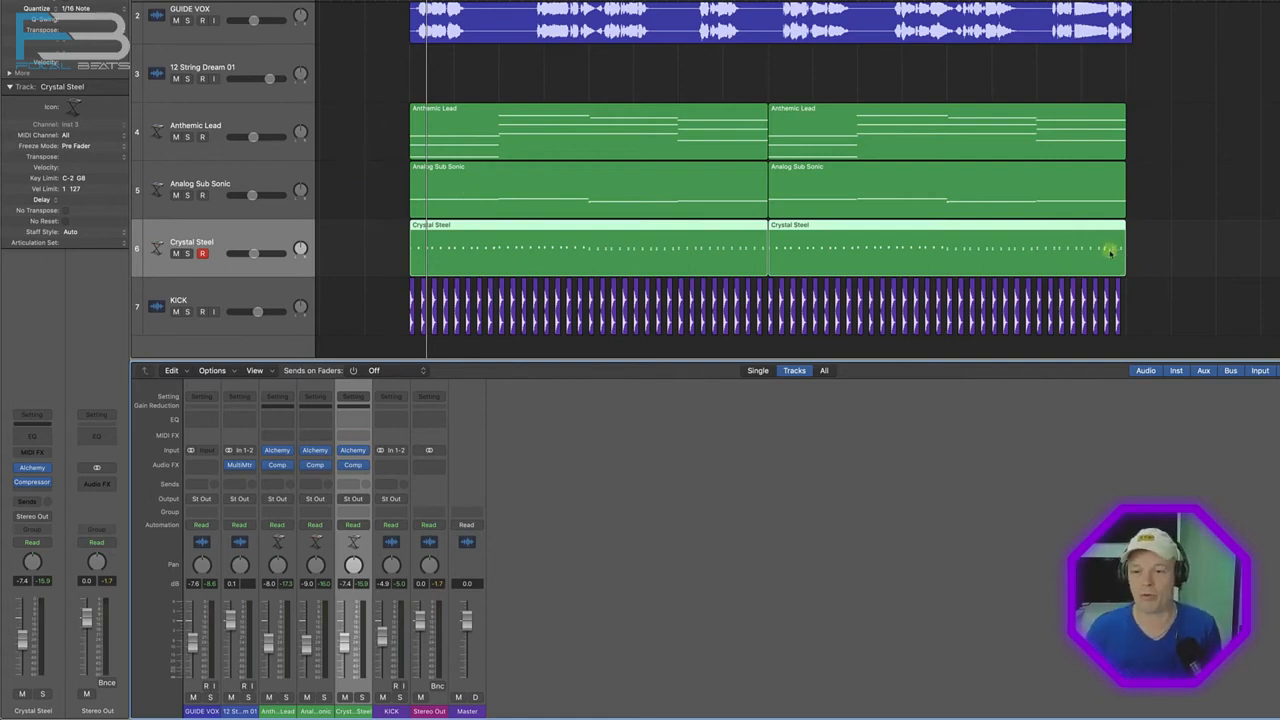
Remove the Compressor from the Crystal Steel, Analog Sub Sonic and Anthemic Lead channels and play the mix without them.
{"action": "scroll", "coordinate": [376, 205], "scroll_direction": "left", "scroll_amount": 1}
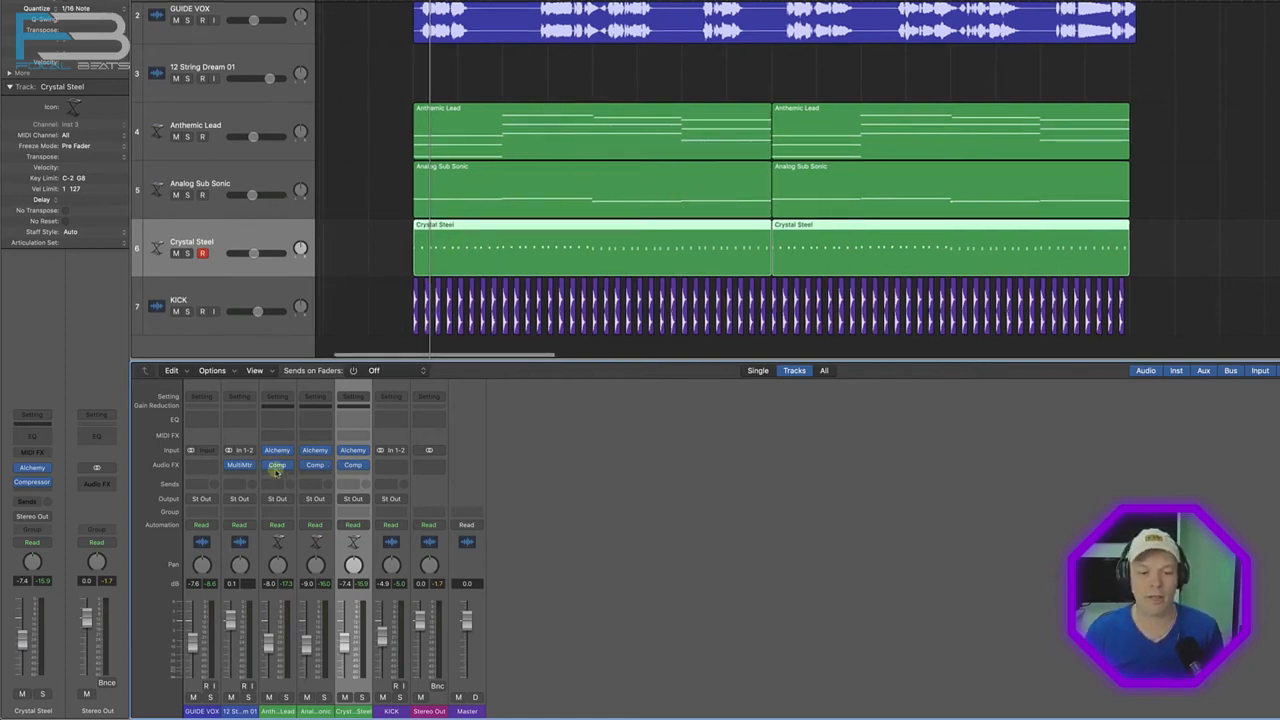
{"action": "left_click_drag", "start_coordinate": [277, 467], "coordinate": [352, 468]}
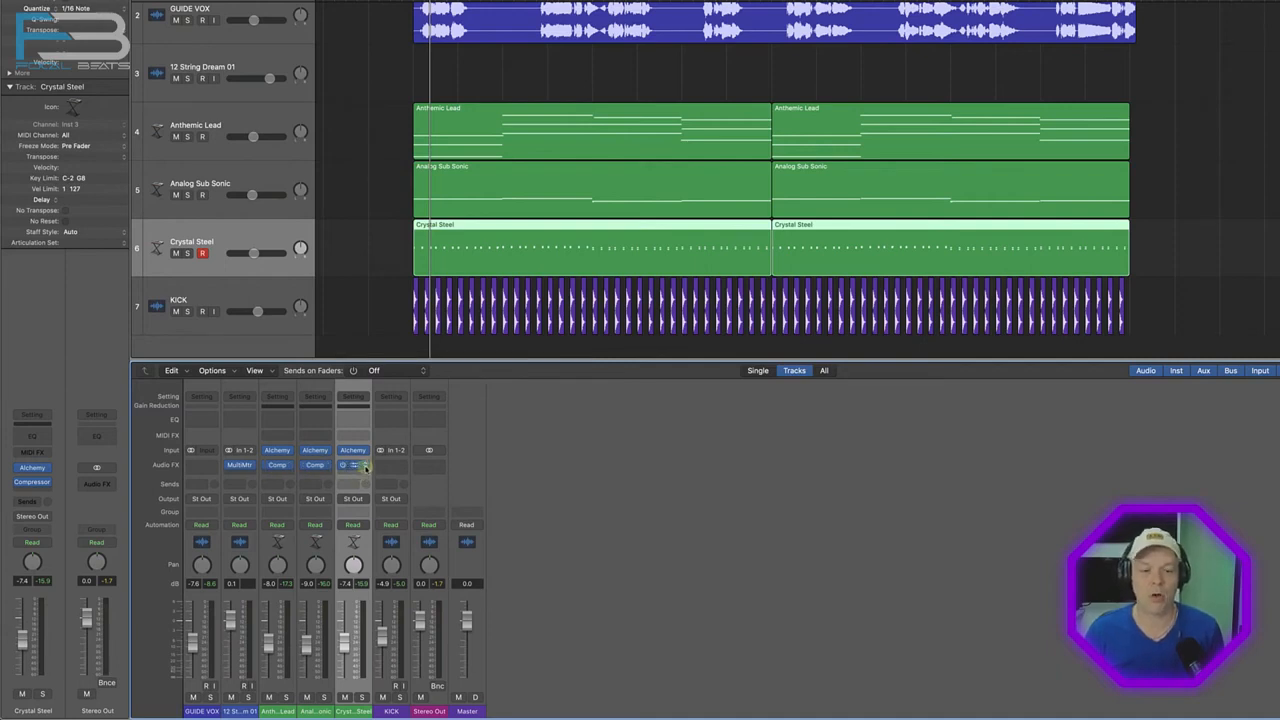
{"action": "left_click", "coordinate": [365, 466]}
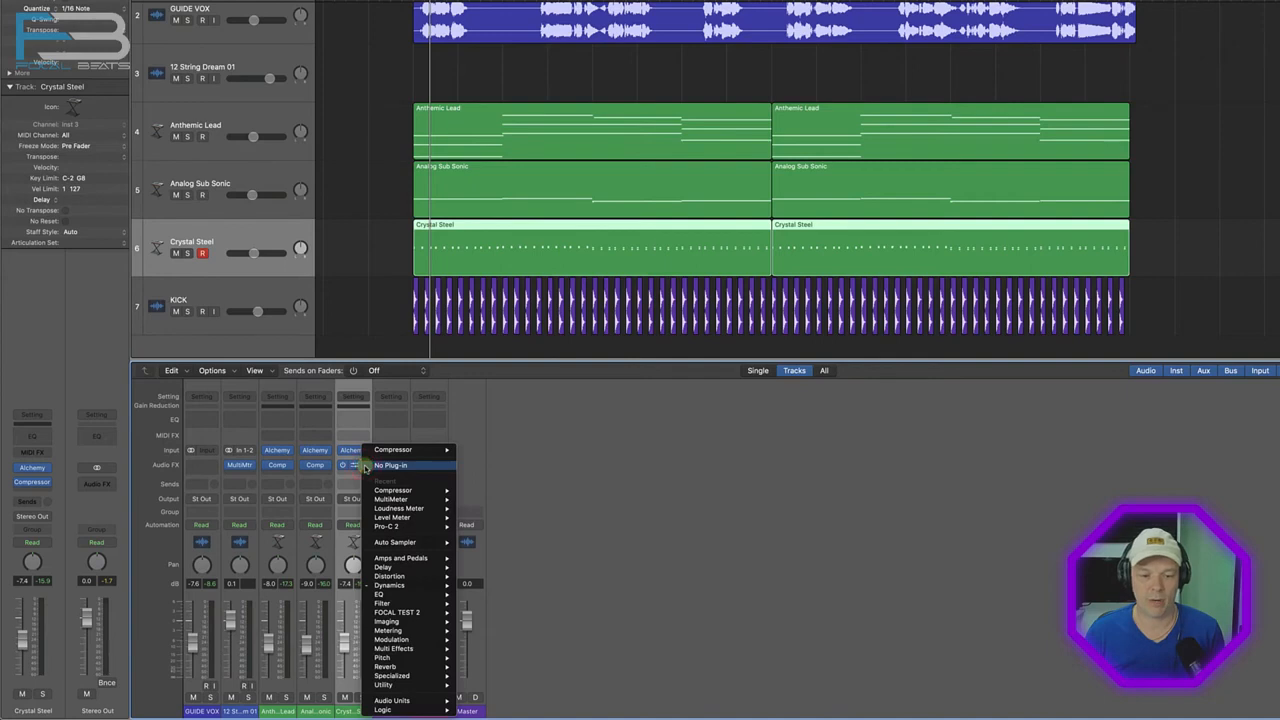
{"action": "left_click", "coordinate": [372, 466]}
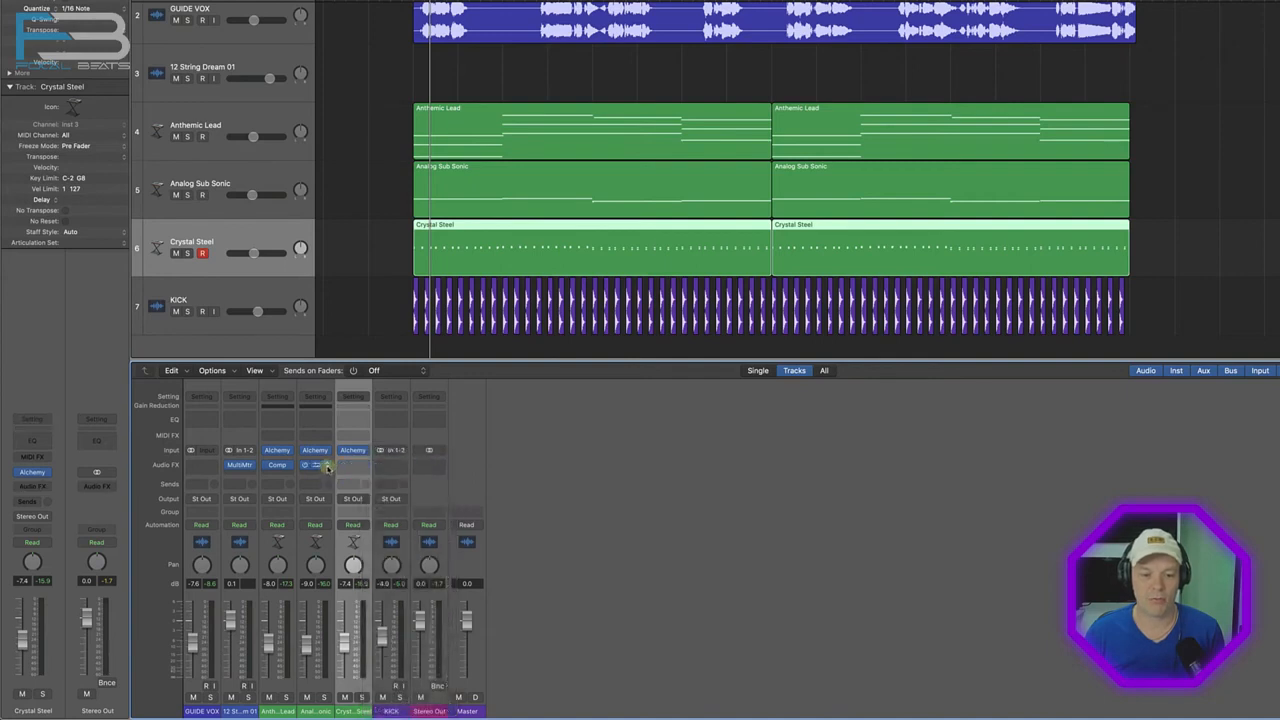
{"action": "left_click", "coordinate": [327, 466]}
{"action": "left_click", "coordinate": [358, 466]}
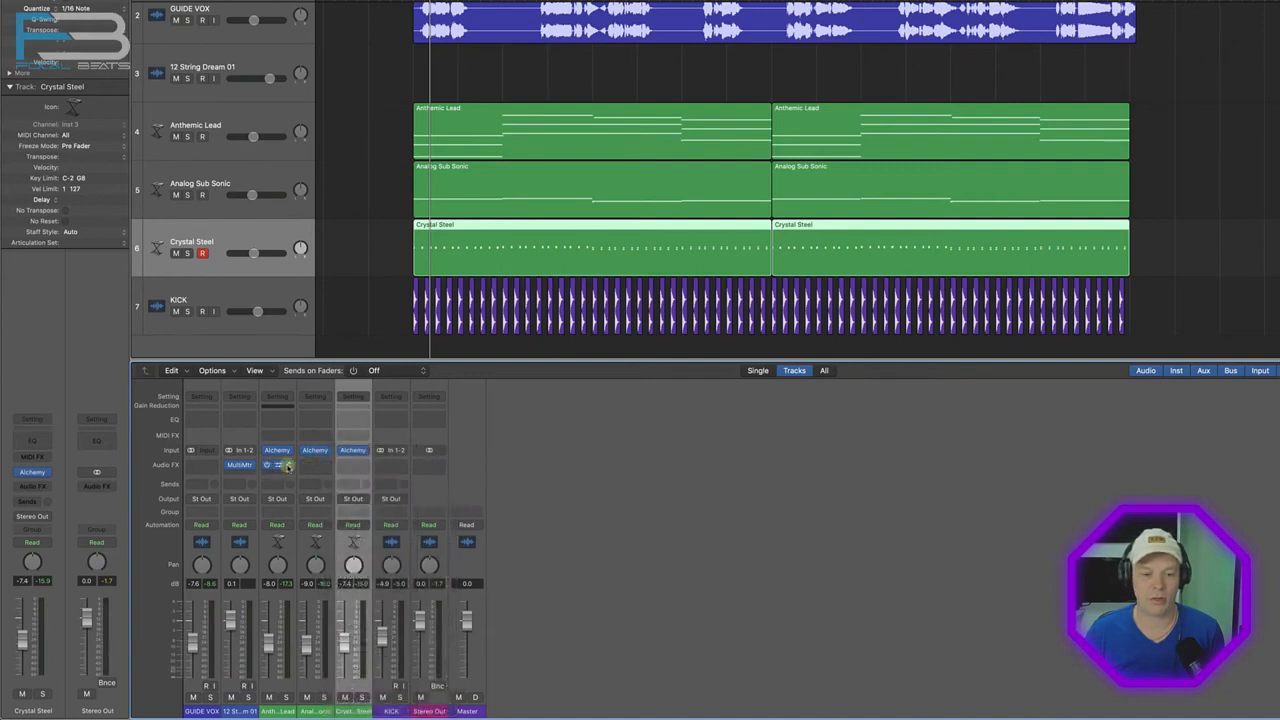
{"action": "left_click", "coordinate": [287, 467]}
{"action": "left_click", "coordinate": [332, 466]}
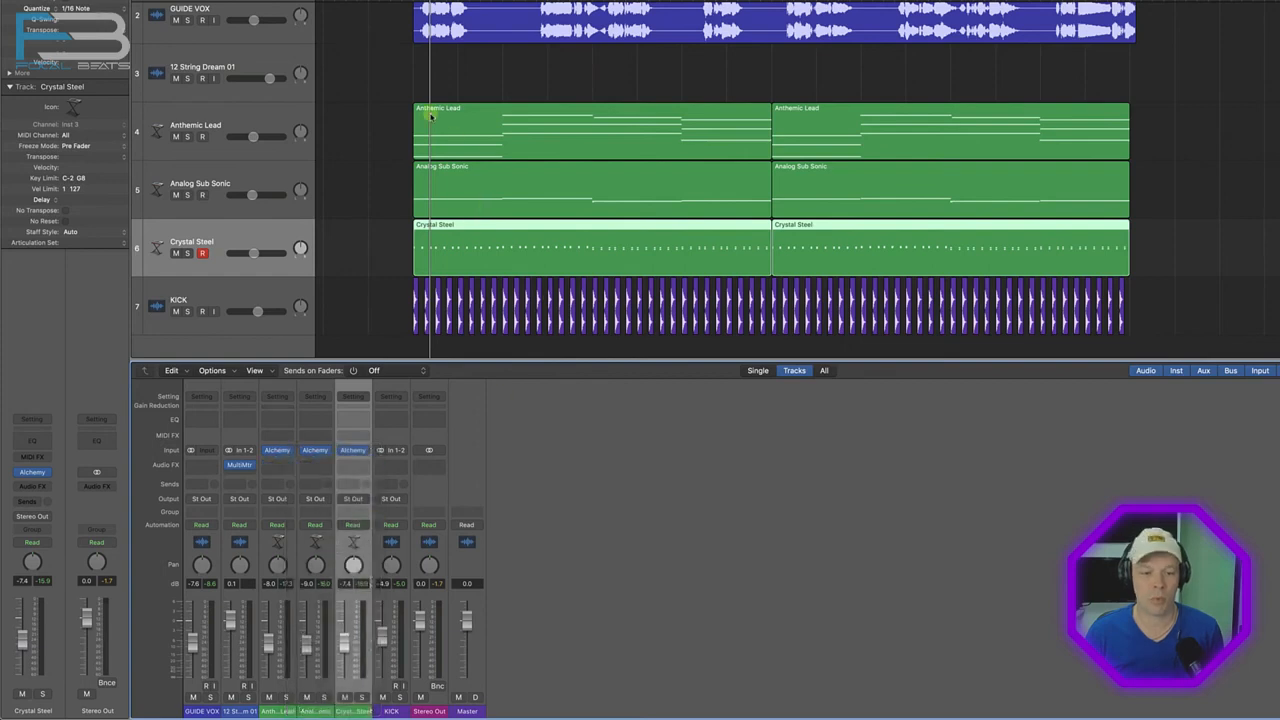
{"action": "key", "text": "space"}
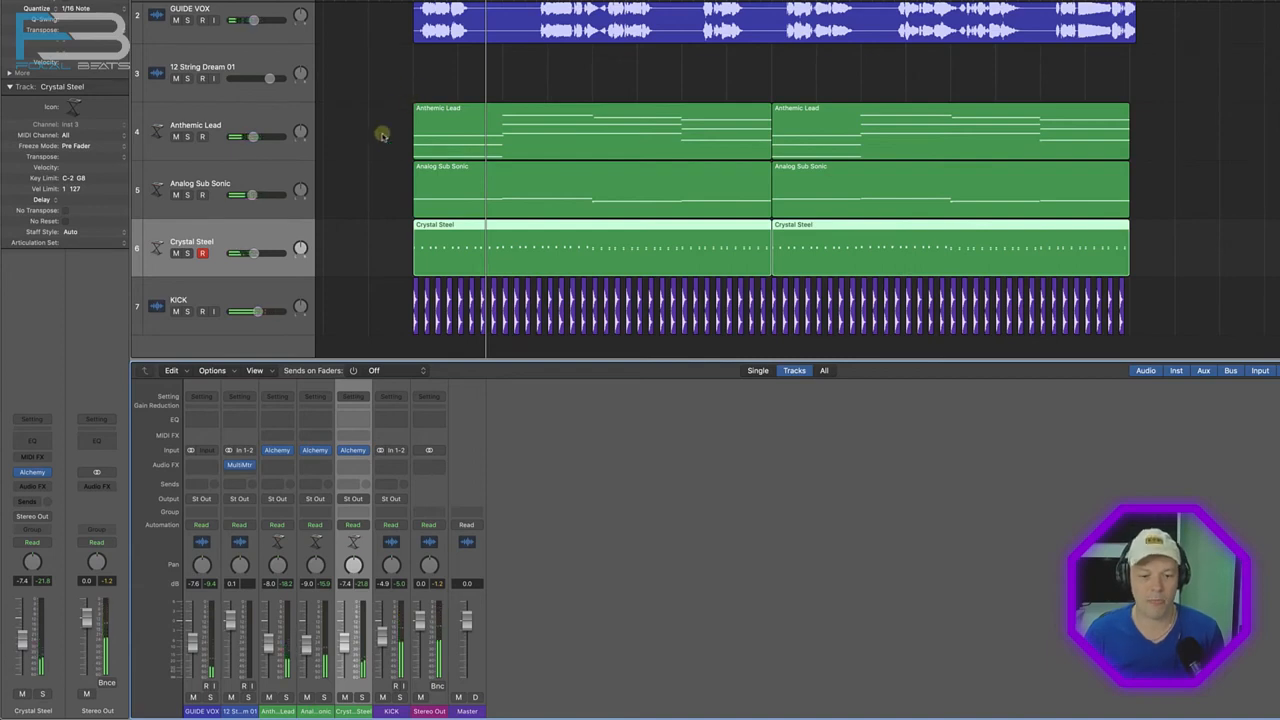
Route the outputs of the Anthemic Lead, Analog Sub Sonic and Crystal Steel tracks together to Bus 1.
{"action": "left_click", "coordinate": [235, 114]}
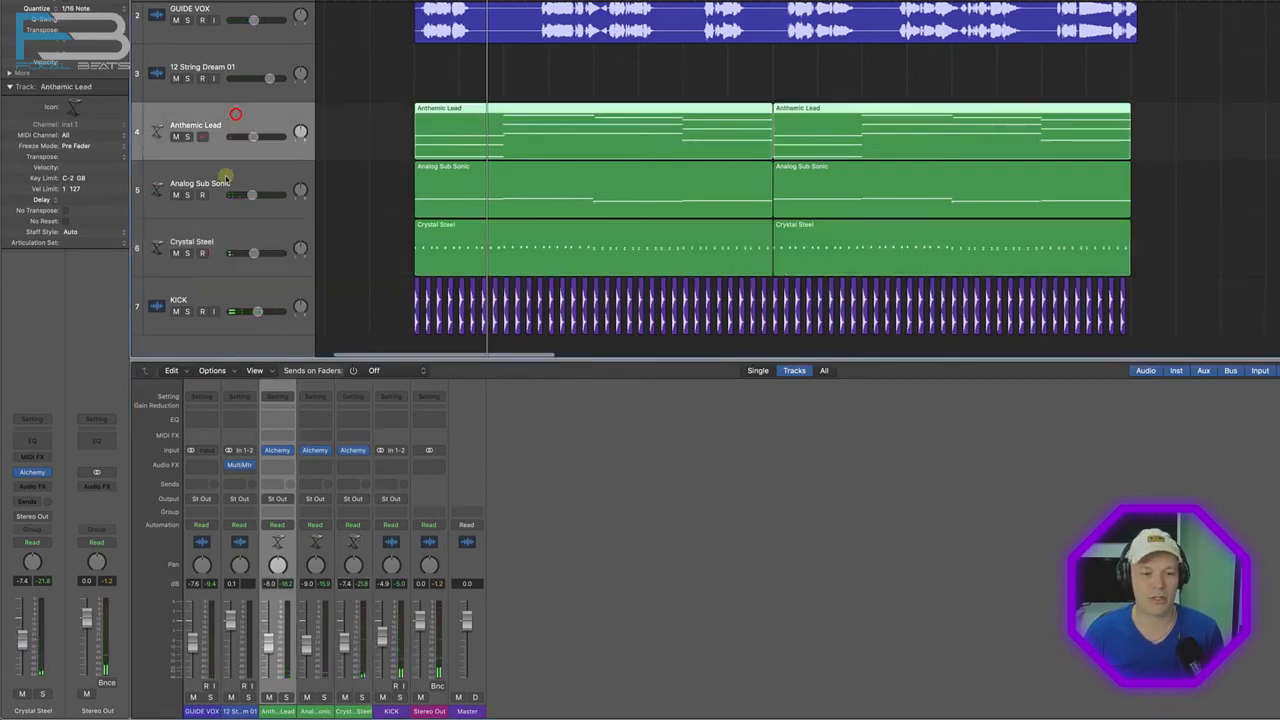
{"action": "left_click", "coordinate": [235, 235], "text": "shift"}
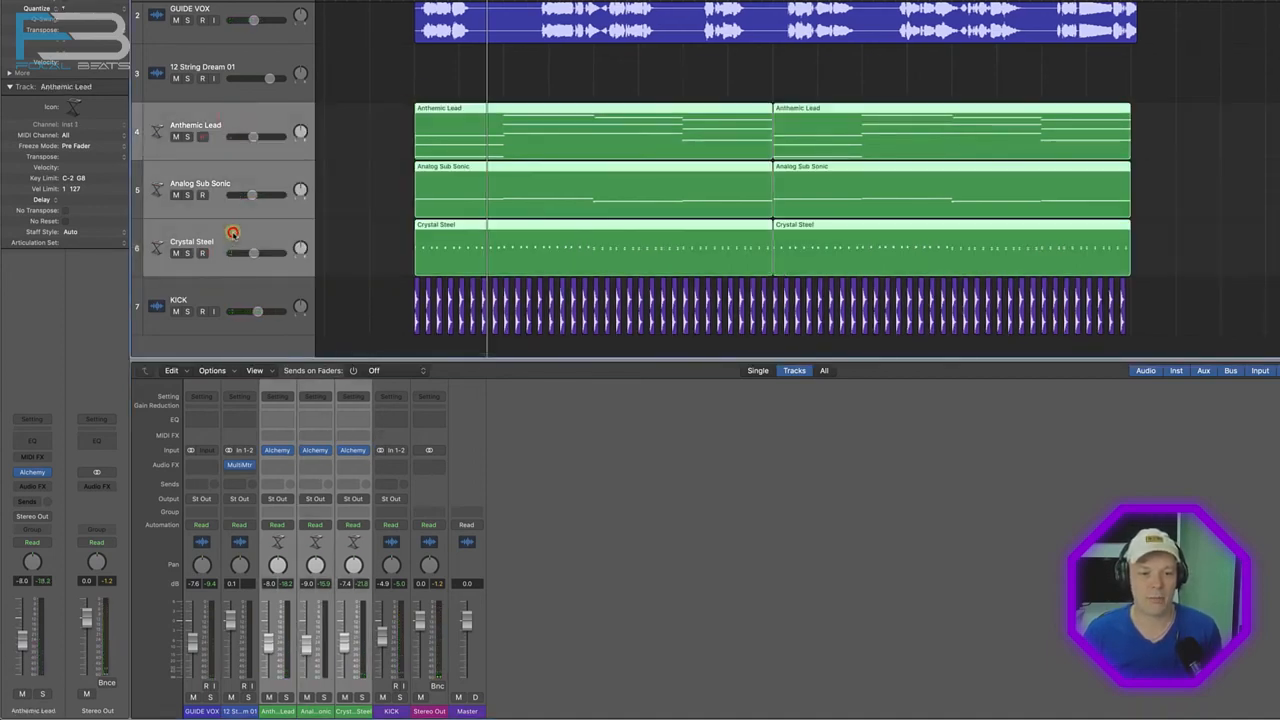
{"action": "left_click", "coordinate": [306, 499]}
{"action": "mouse_move", "coordinate": [302, 539]}
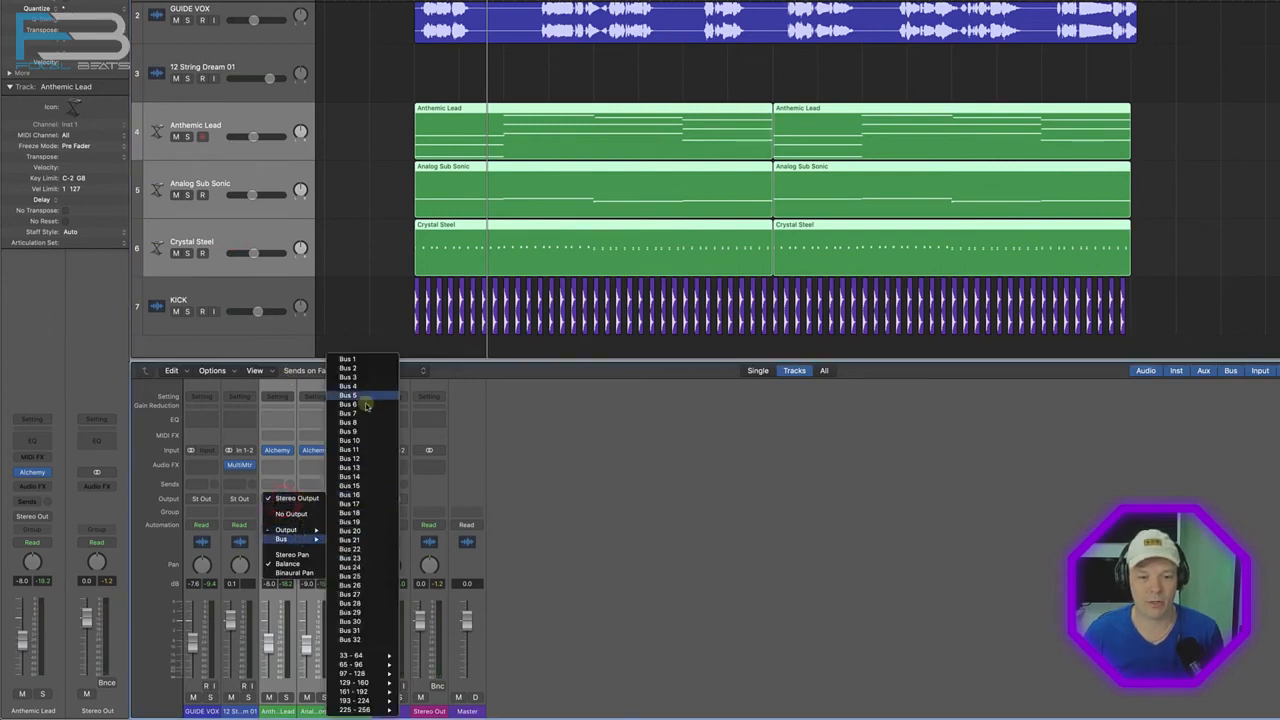
{"action": "left_click", "coordinate": [350, 359]}
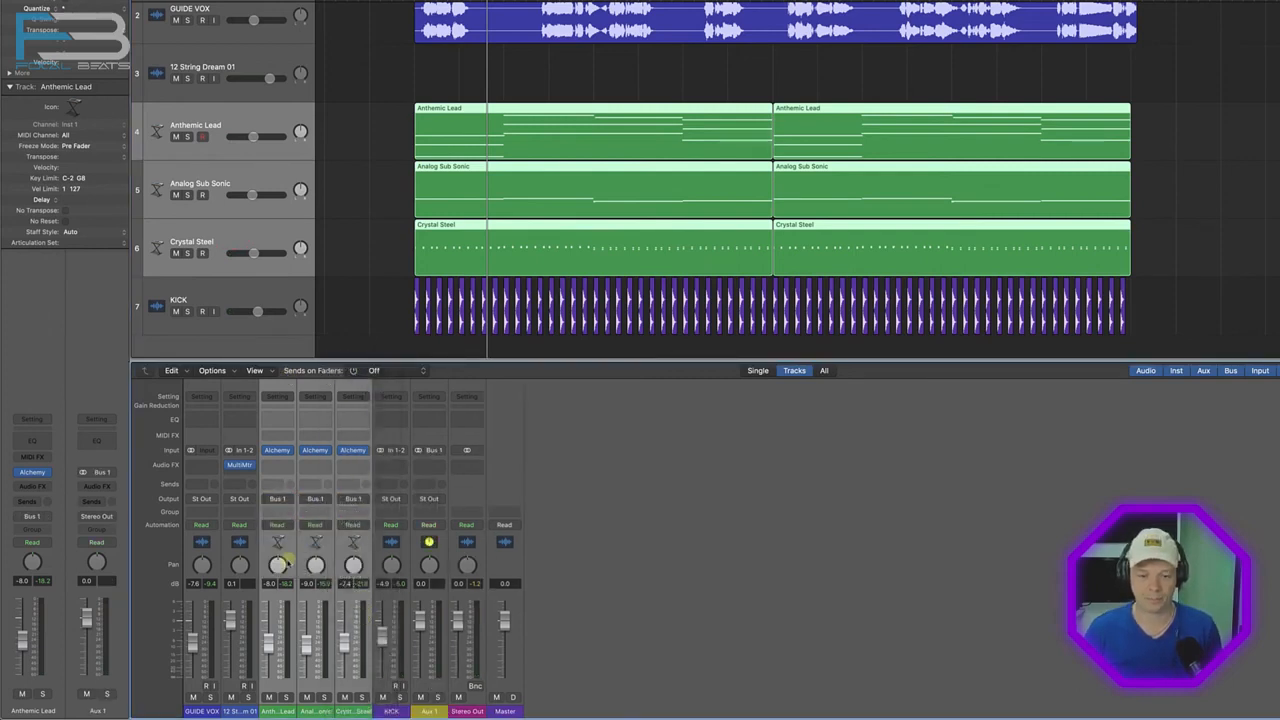
{"action": "left_click", "coordinate": [635, 485]}
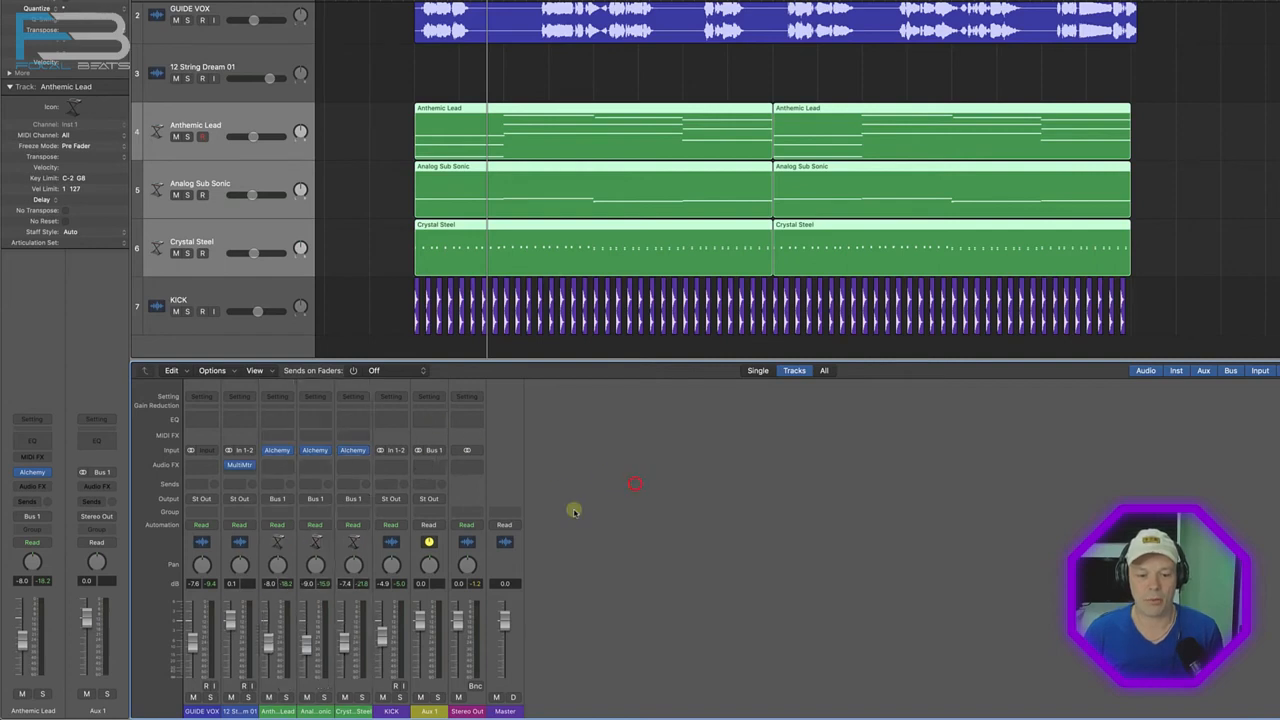
Insert a stereo Compressor on the Aux 1 channel and move its window down slightly.
{"action": "left_click", "coordinate": [448, 466]}
{"action": "mouse_move", "coordinate": [445, 488]}
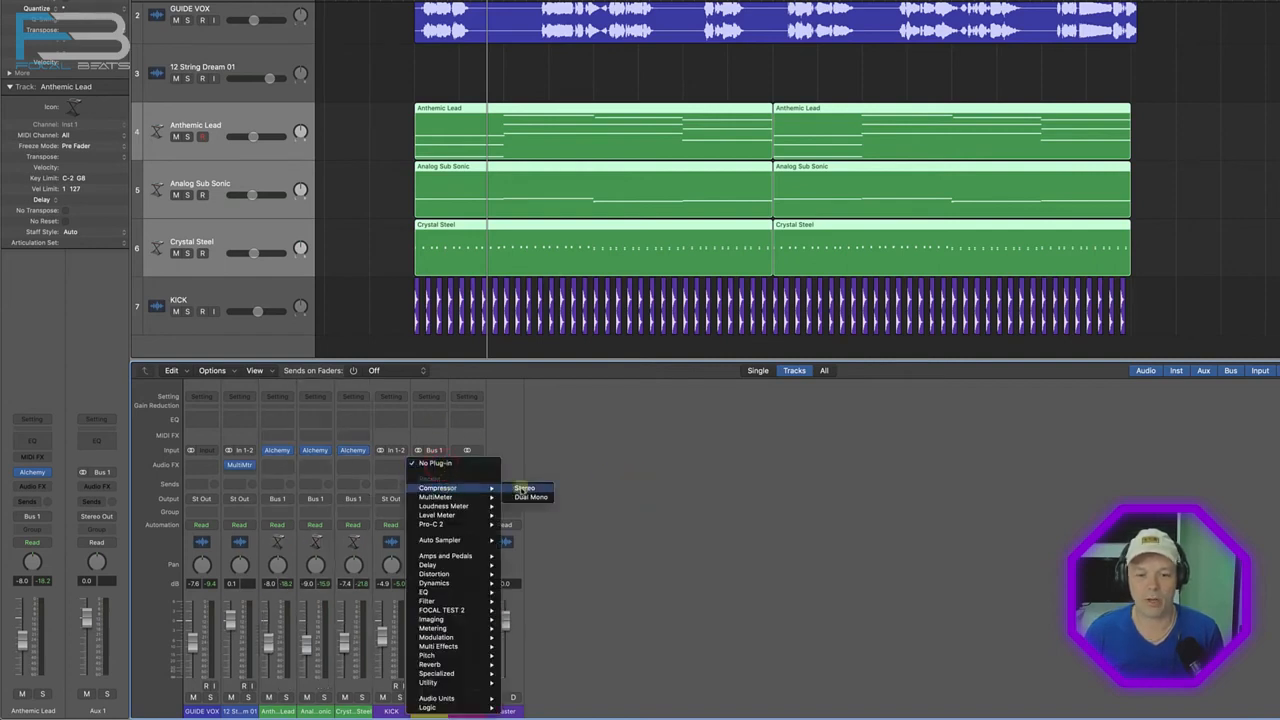
{"action": "left_click", "coordinate": [525, 488]}
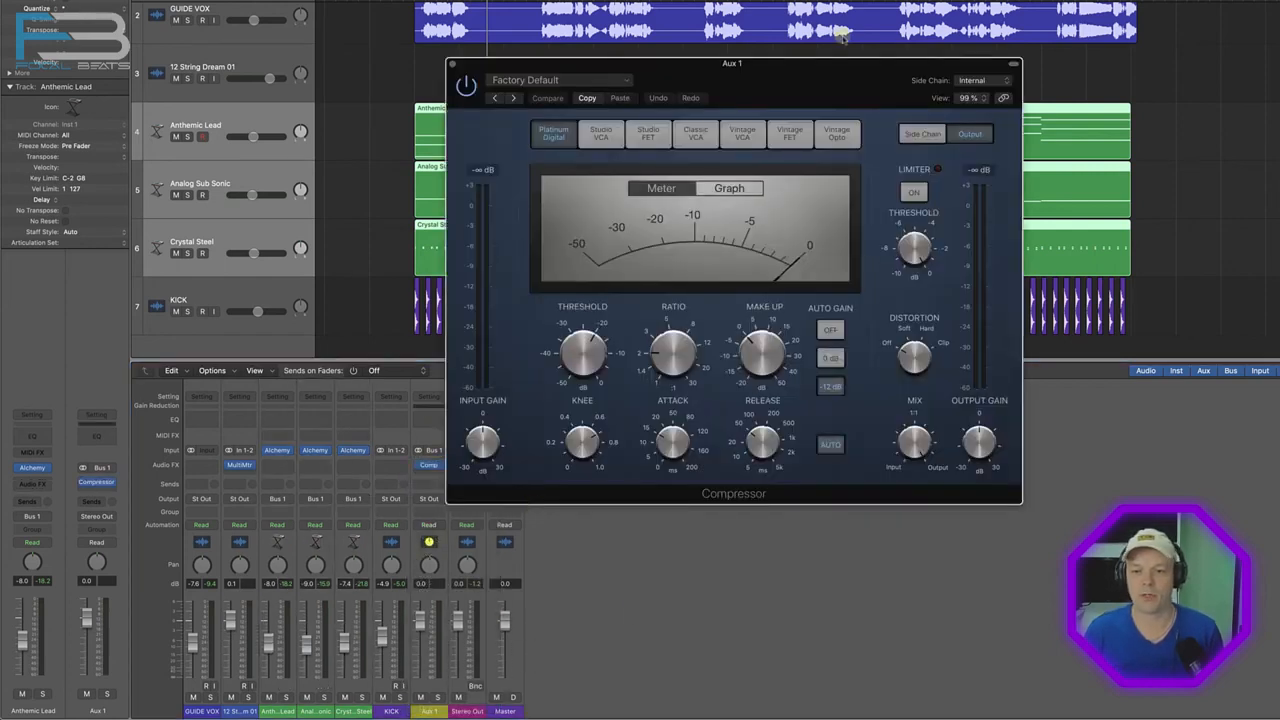
{"action": "left_click_drag", "start_coordinate": [860, 71], "coordinate": [871, 146]}
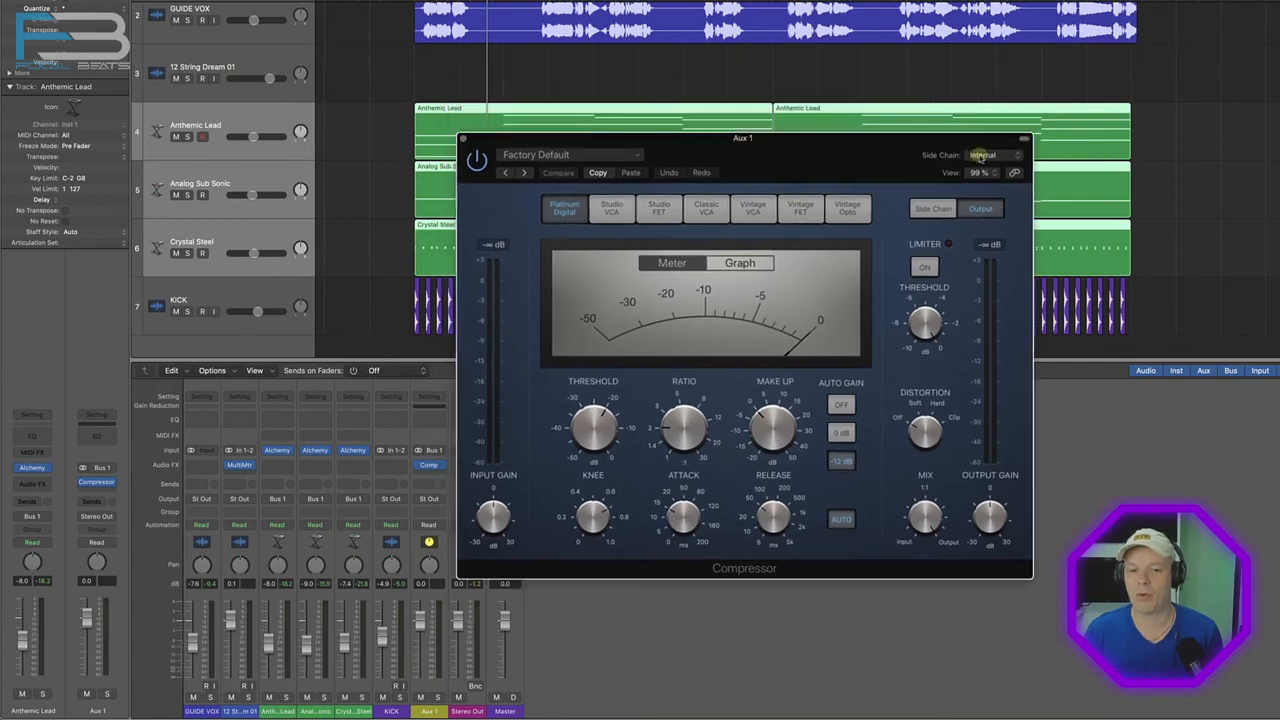
Set the Aux 1 compressor's side chain source to KICK (Audio 4) and move its window further down.
{"action": "left_click", "coordinate": [981, 156]}
{"action": "mouse_move", "coordinate": [980, 174]}
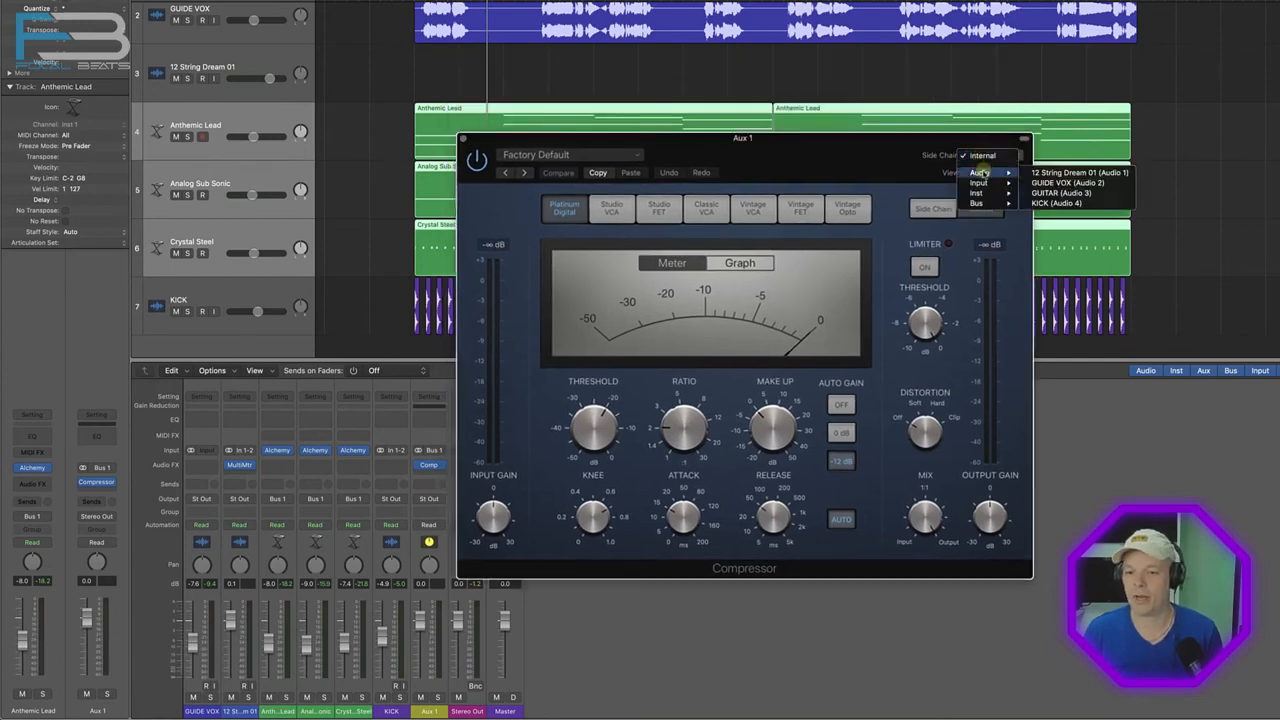
{"action": "left_click", "coordinate": [1065, 204]}
{"action": "left_click_drag", "start_coordinate": [804, 150], "coordinate": [823, 201]}
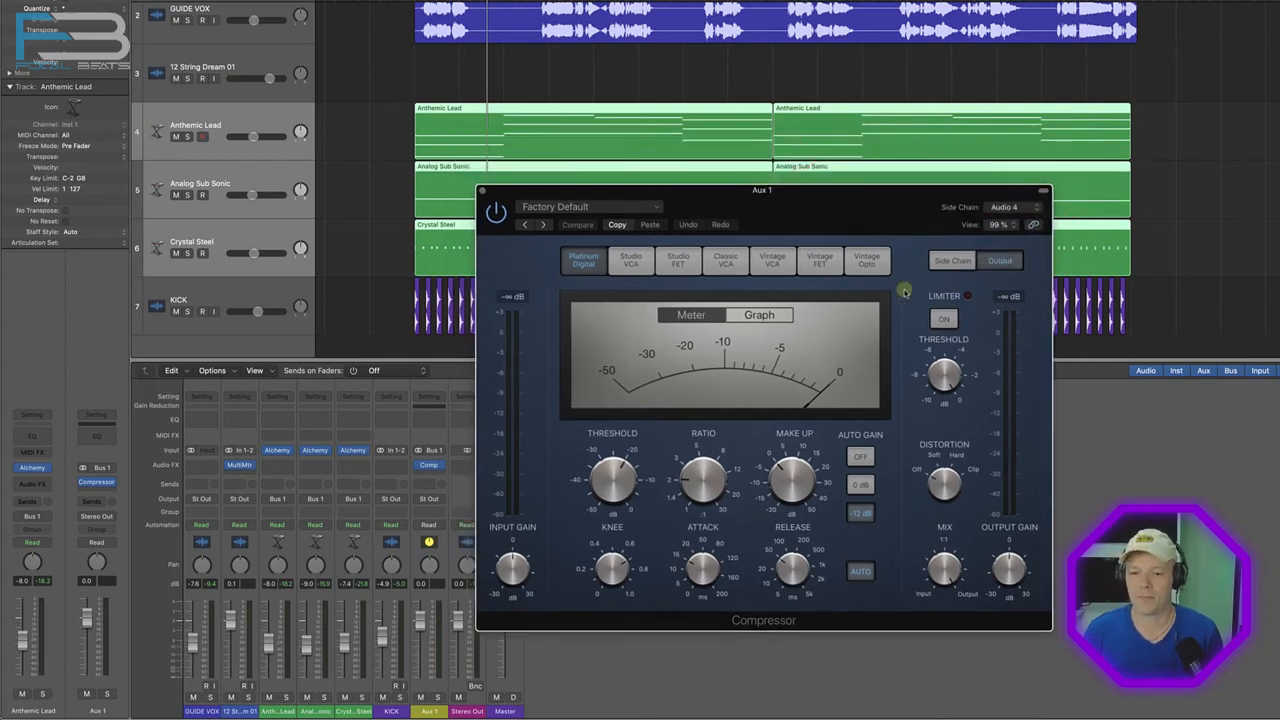
Set the Aux 1 compressor's side chain detection to Peak, adjust its threshold and release during playback, and close its window.
{"action": "left_click", "coordinate": [952, 260]}
{"action": "left_click", "coordinate": [958, 348]}
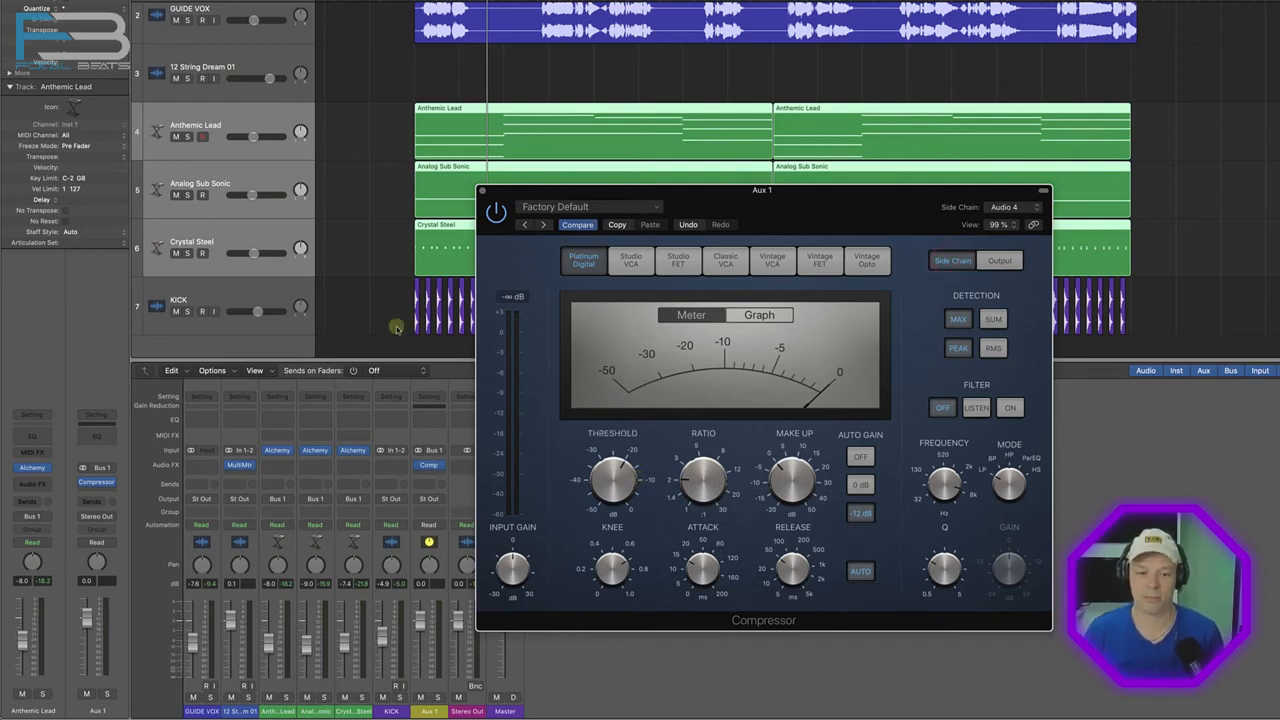
{"action": "key", "text": "space"}
{"action": "left_click_drag", "start_coordinate": [614, 476], "coordinate": [610, 488]}
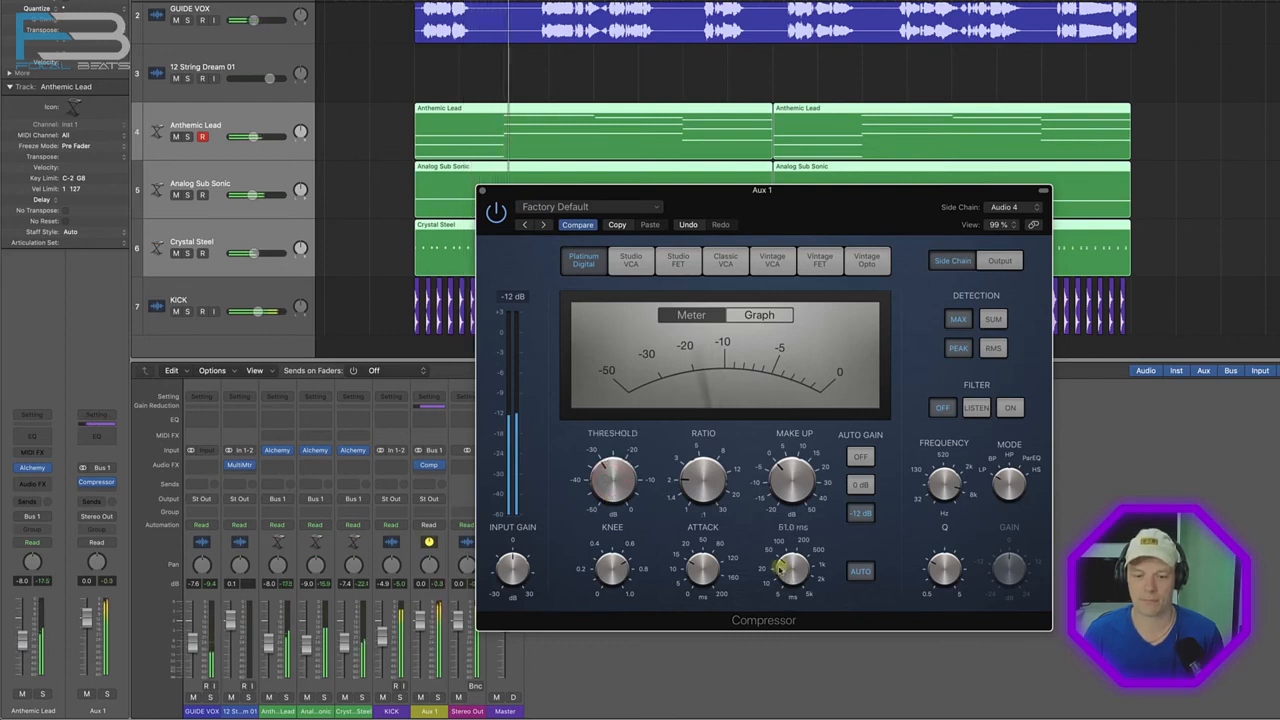
{"action": "left_click_drag", "start_coordinate": [781, 567], "coordinate": [786, 575]}
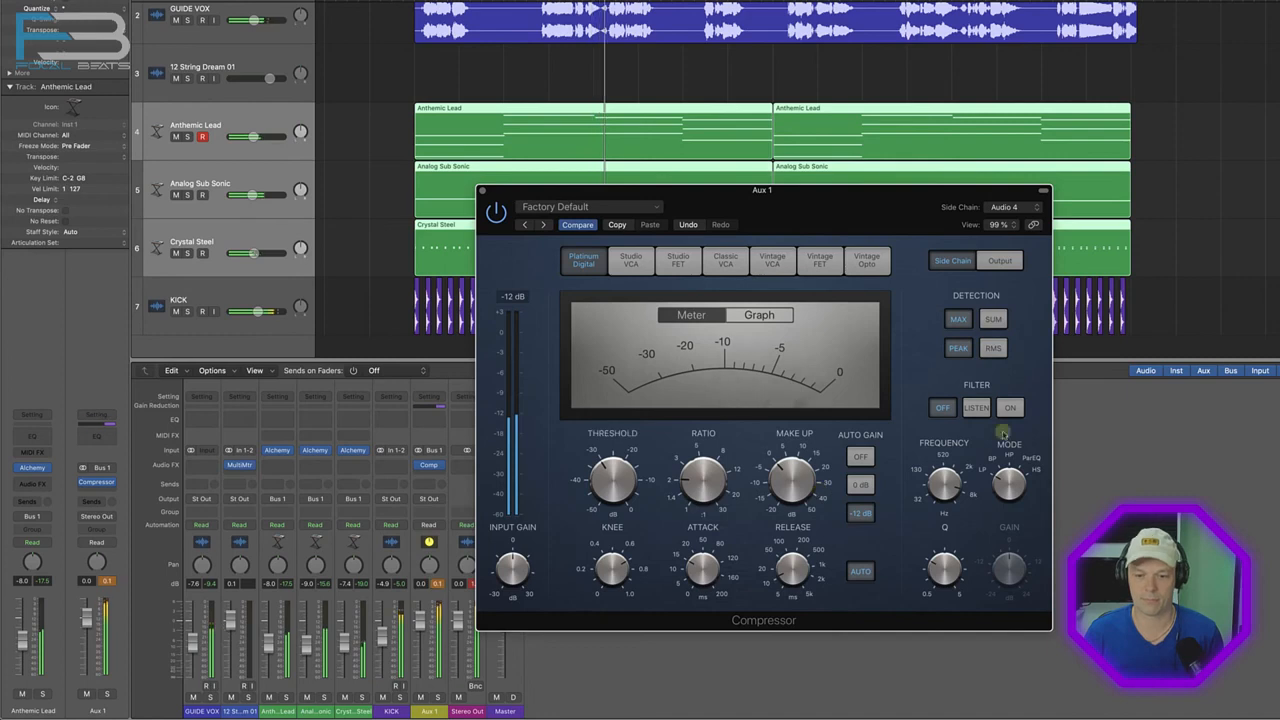
{"action": "left_click", "coordinate": [482, 190]}
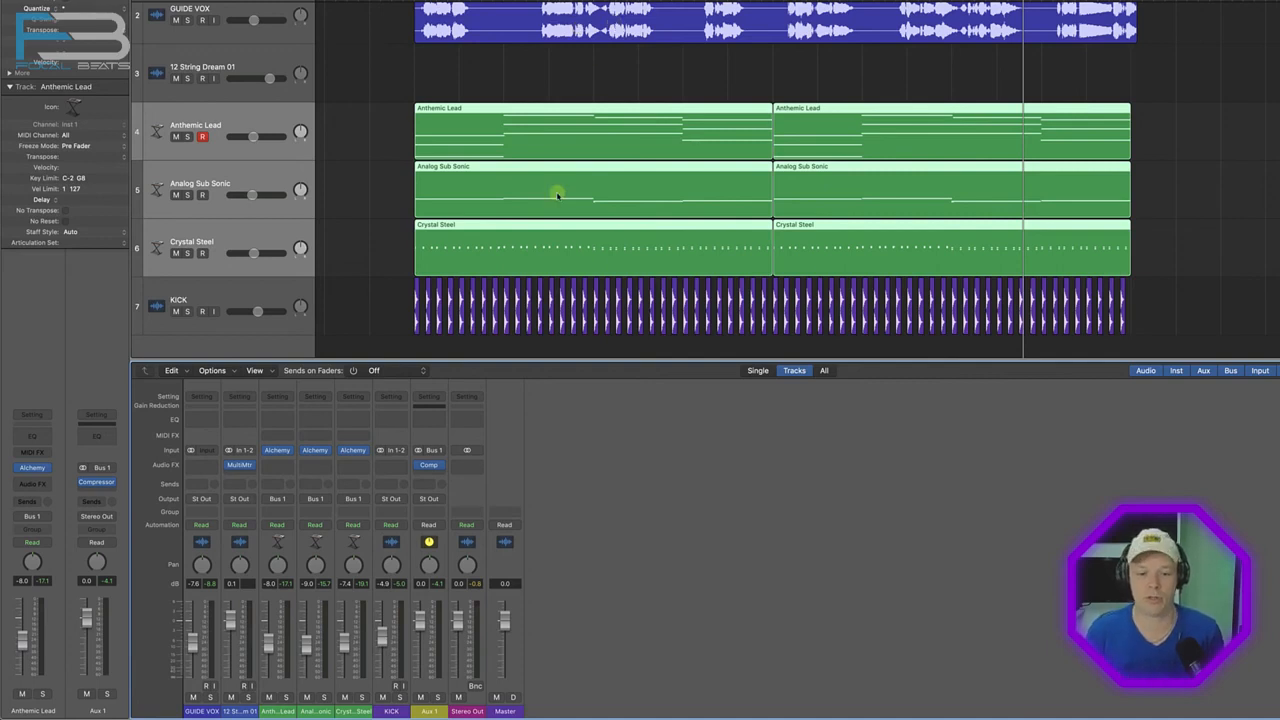
Insert a second stereo Compressor on the Aux 1 channel and set its side chain source to GUIDE VOX (Audio 2).
{"action": "left_click", "coordinate": [442, 475]}
{"action": "mouse_move", "coordinate": [470, 494]}
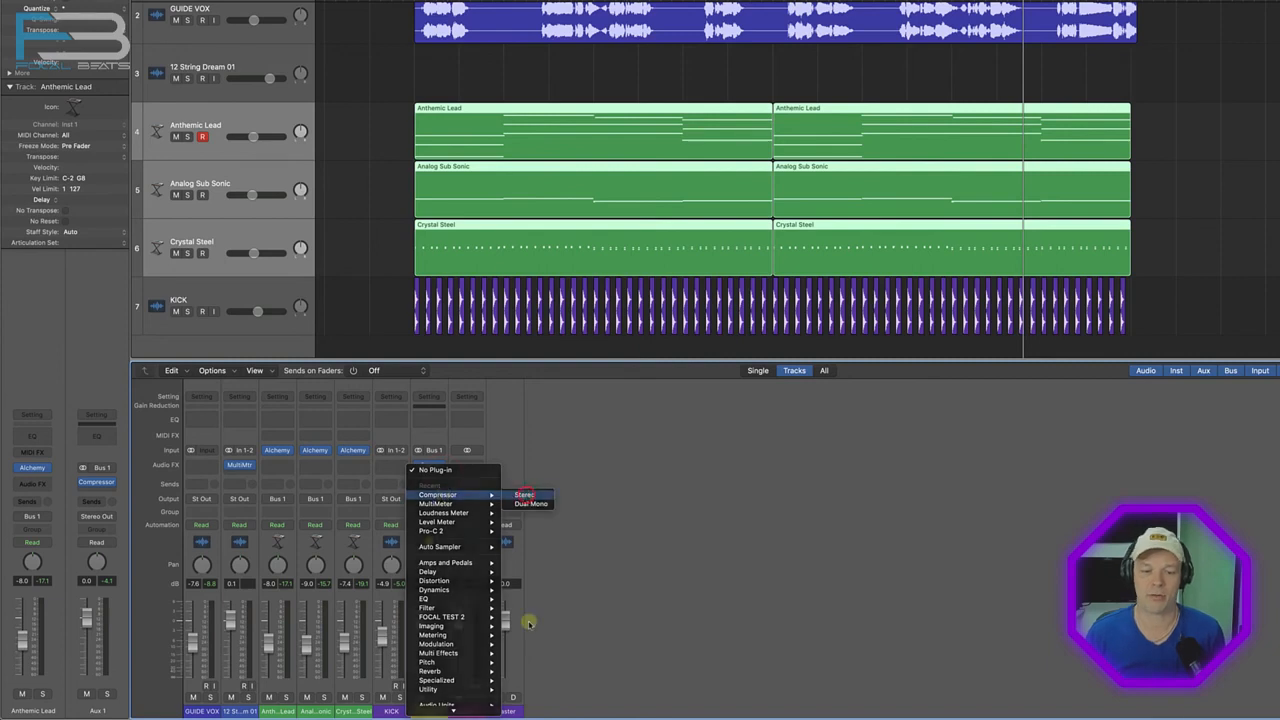
{"action": "left_click", "coordinate": [524, 495]}
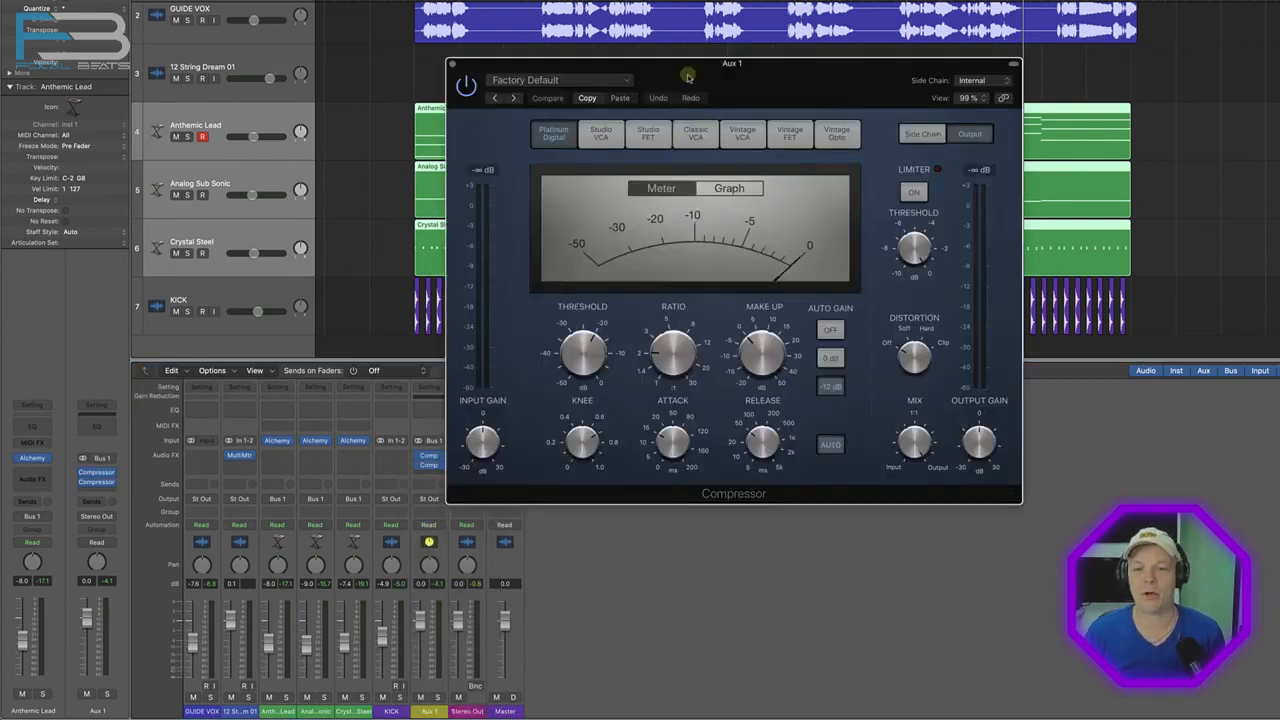
{"action": "left_click", "coordinate": [973, 82]}
{"action": "mouse_move", "coordinate": [975, 98]}
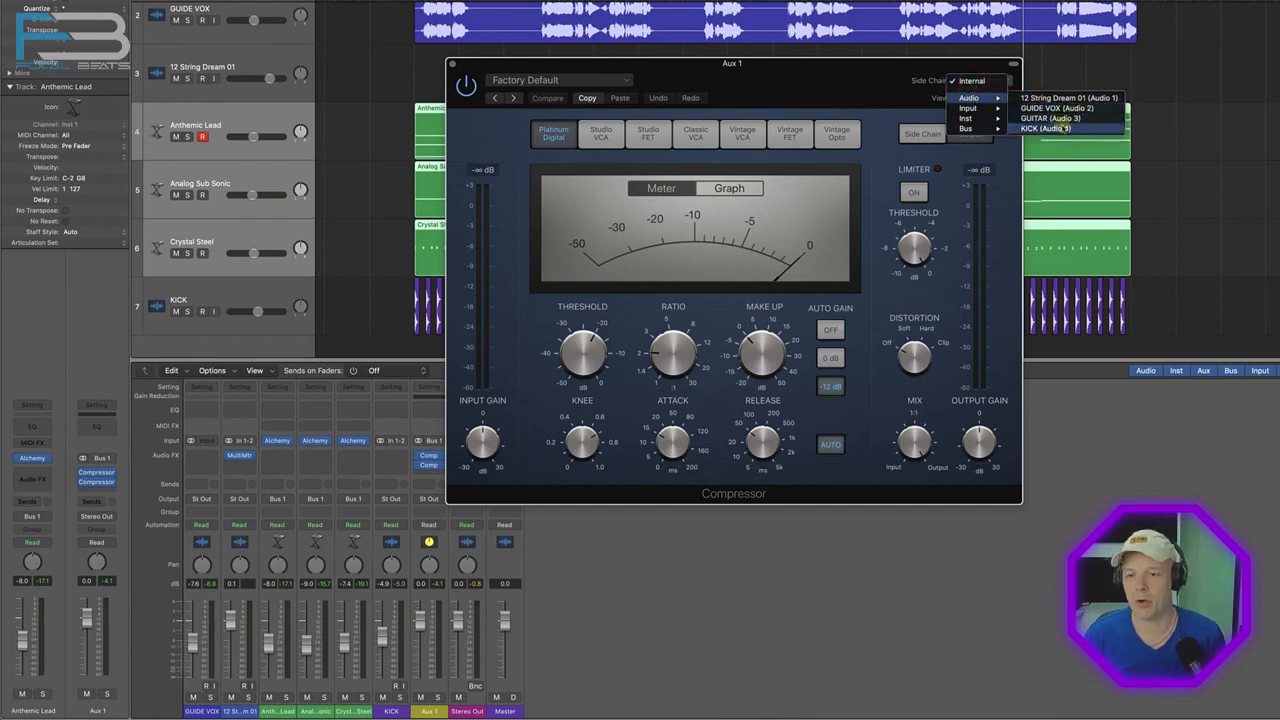
{"action": "left_click", "coordinate": [1055, 108]}
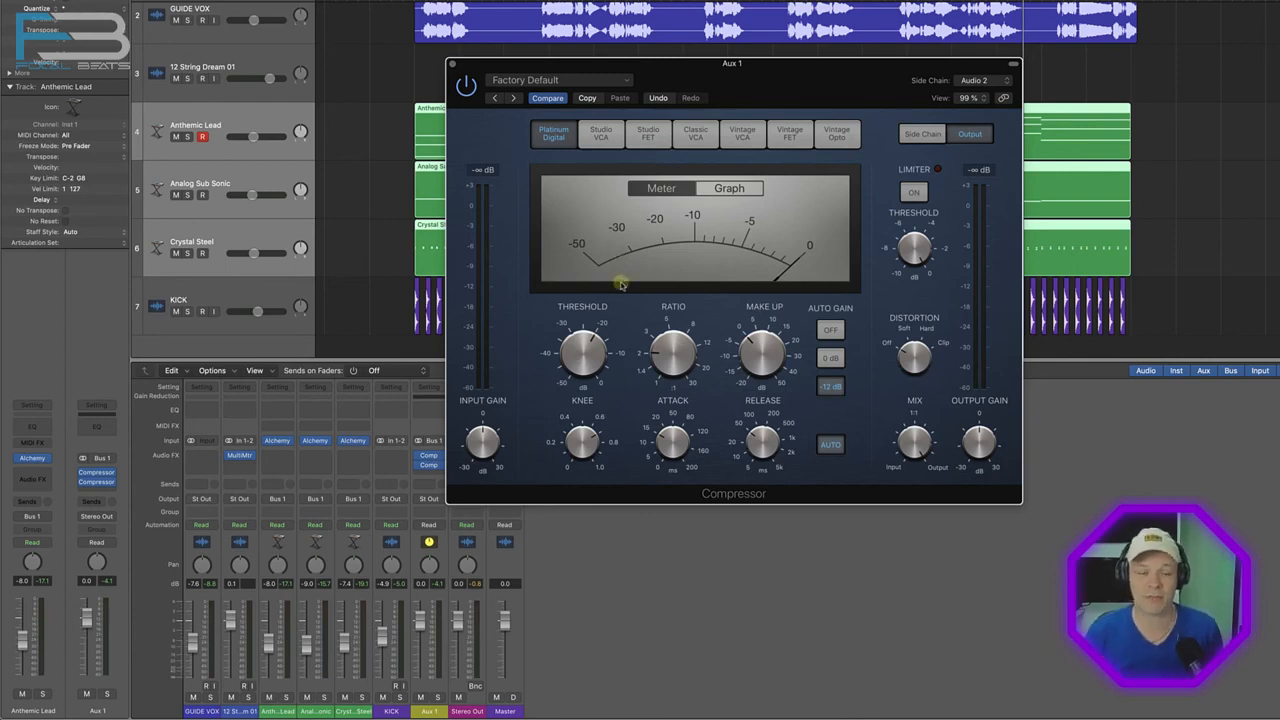
During playback, turn off auto gain on the second Aux 1 compressor and set its threshold to -23.5 dB.
{"action": "key", "text": "space"}
{"action": "left_click", "coordinate": [585, 350]}
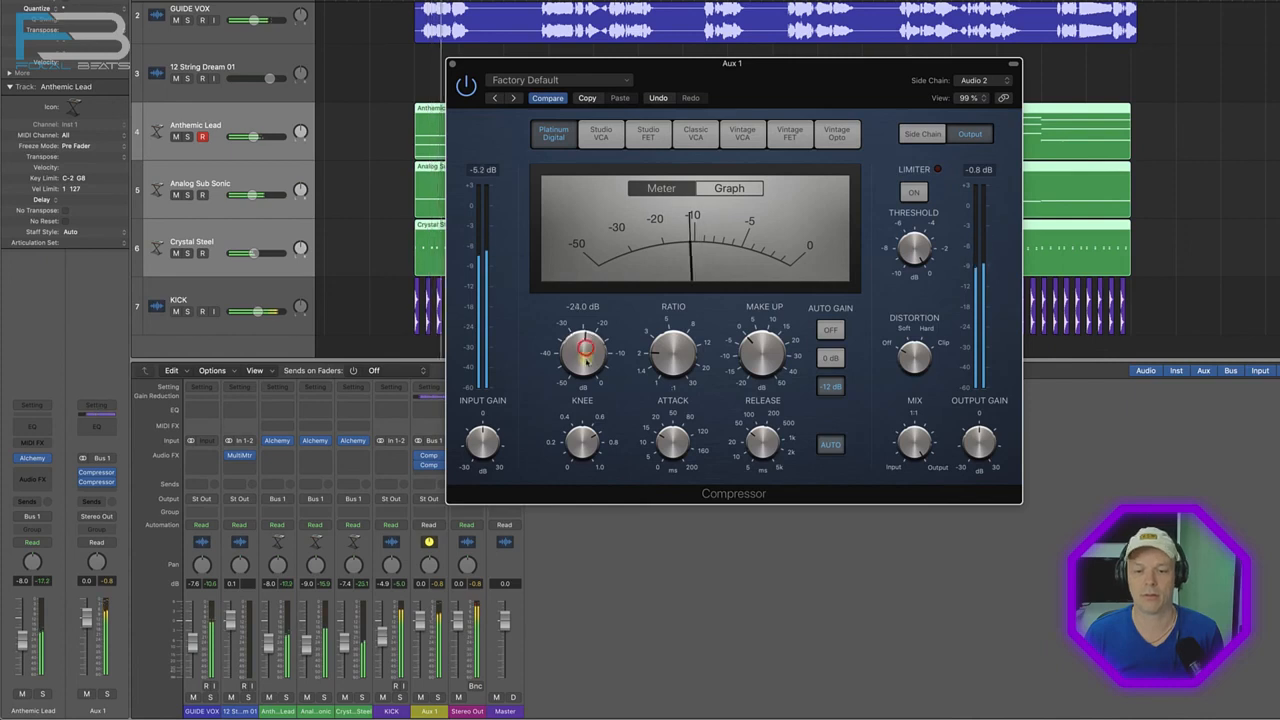
{"action": "left_click", "coordinate": [832, 331]}
{"action": "left_click_drag", "start_coordinate": [584, 347], "coordinate": [586, 346]}
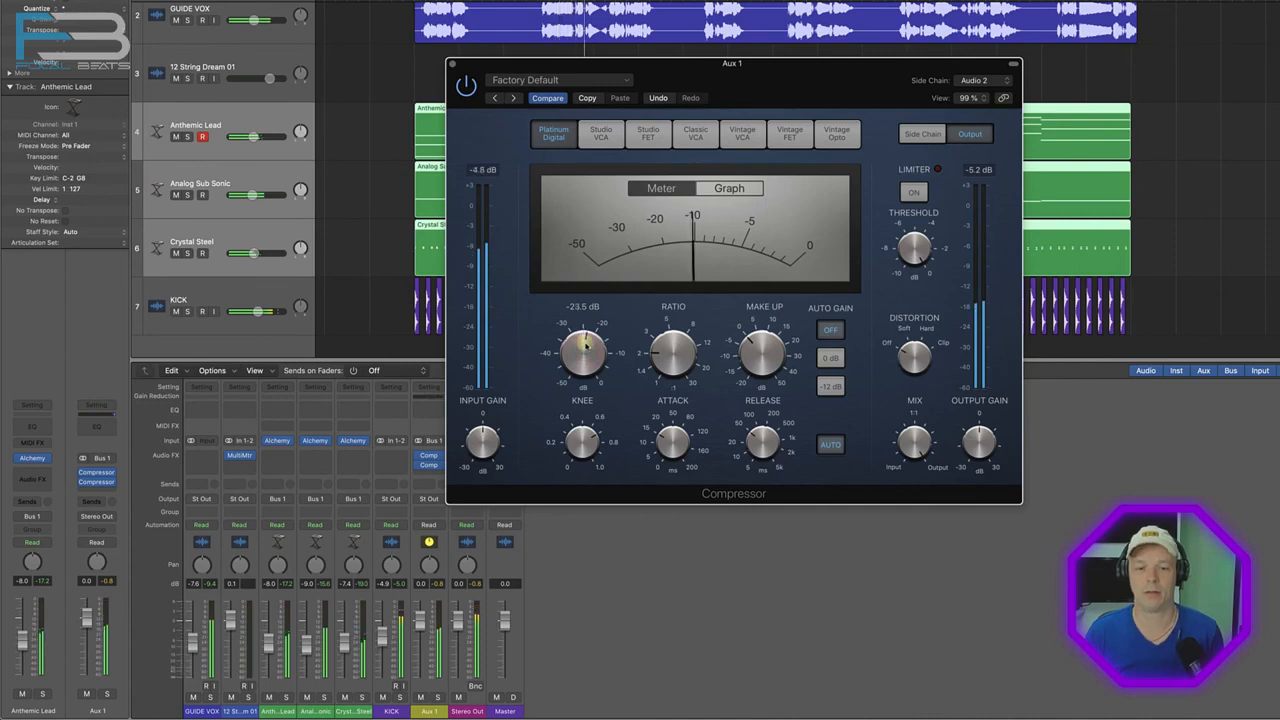